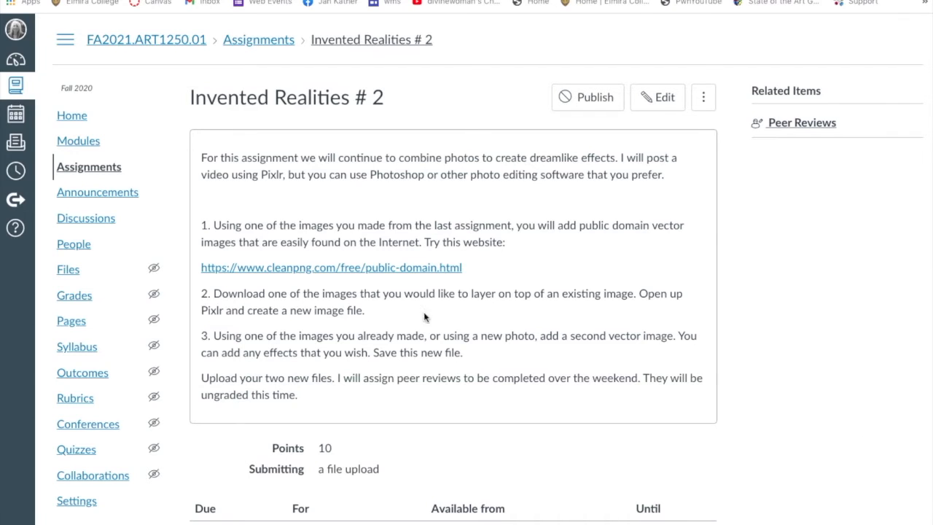
Open the assignment's cleanpng.com public-domain link and browse the transparent images for a drawing to layer over the photo.
left_click(414, 267)
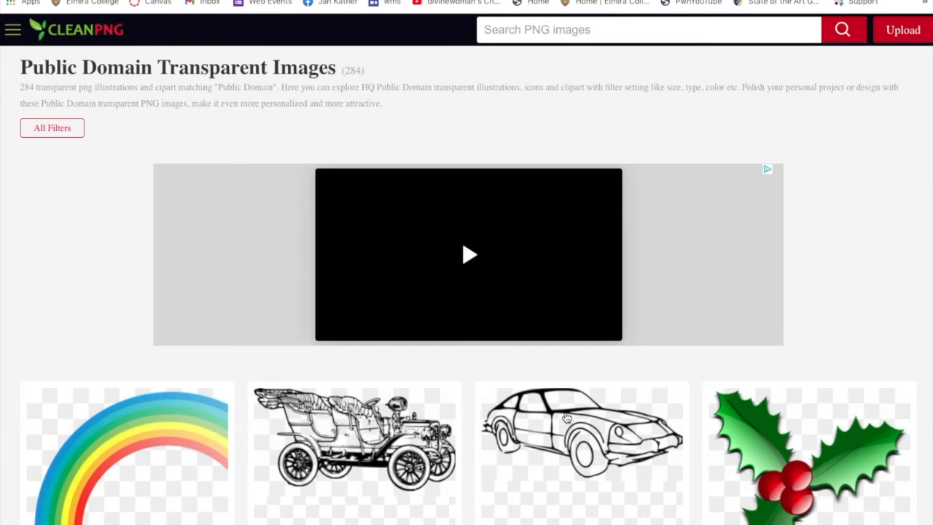
scroll(568, 417, "down", 1)
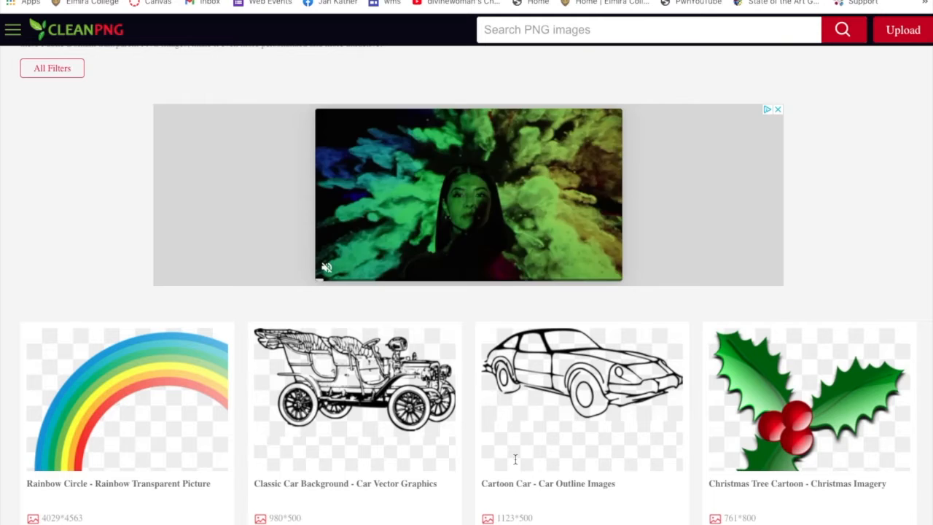
scroll(511, 438, "down", 1)
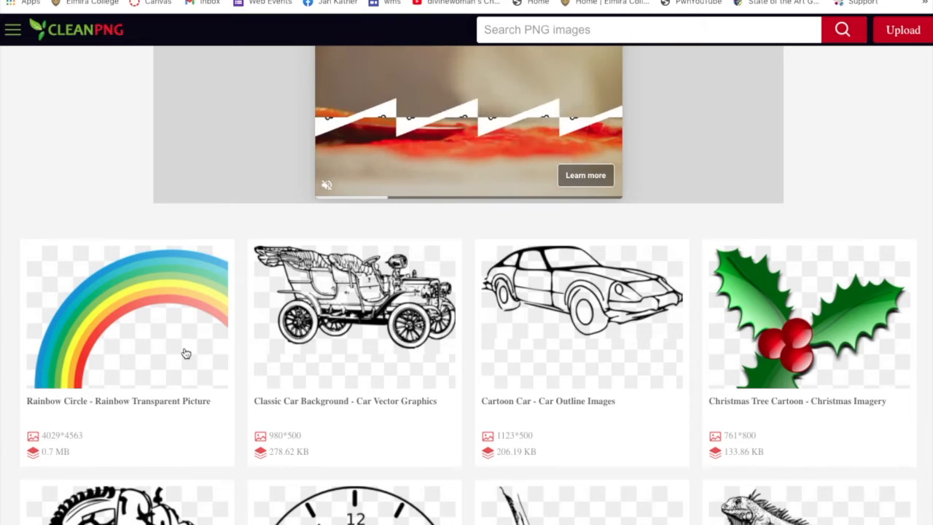
scroll(334, 470, "down", 2)
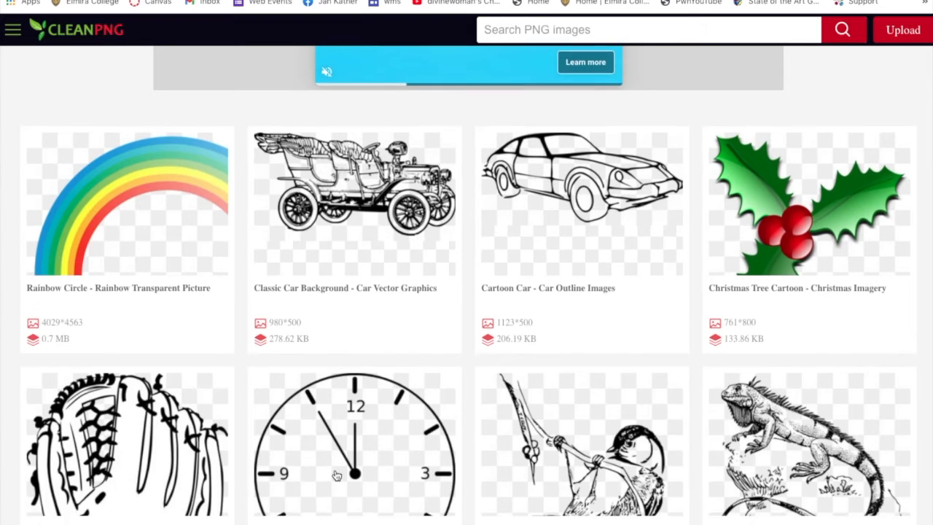
scroll(336, 474, "down", 1)
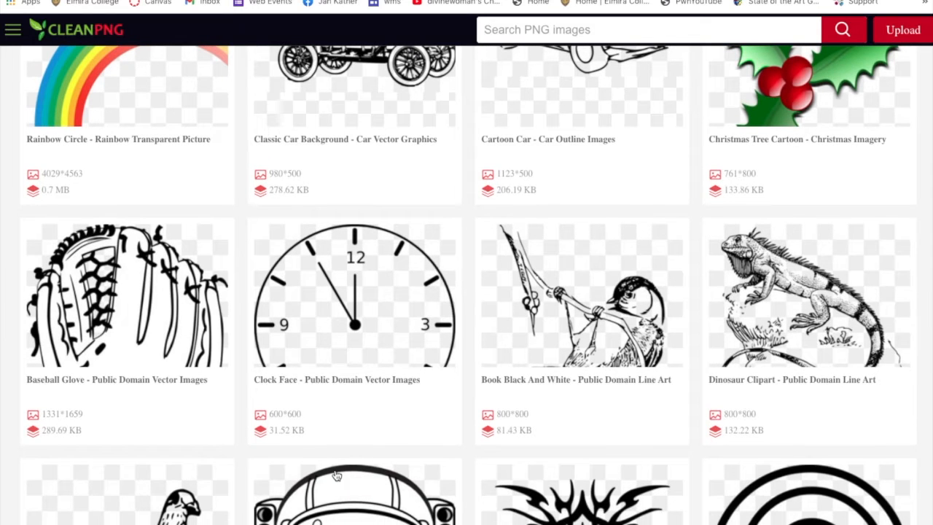
scroll(357, 458, "down", 1)
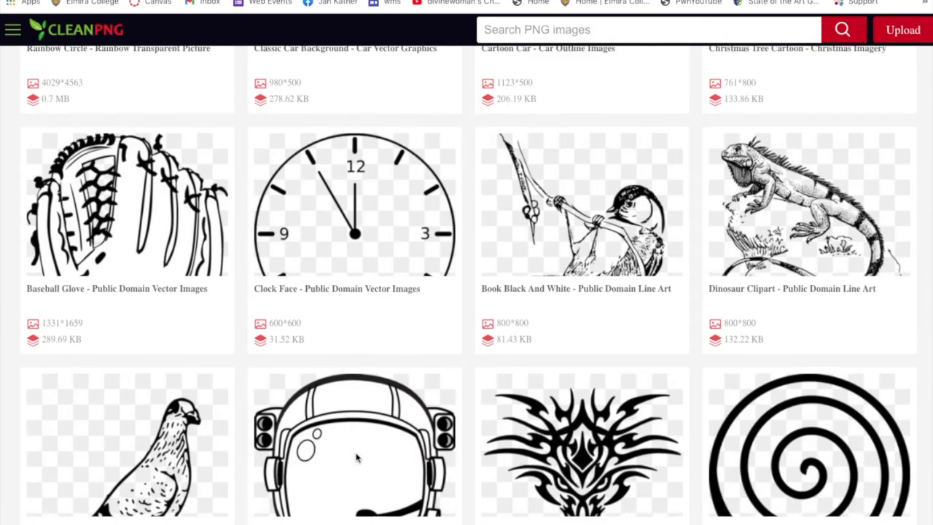
scroll(357, 458, "down", 1)
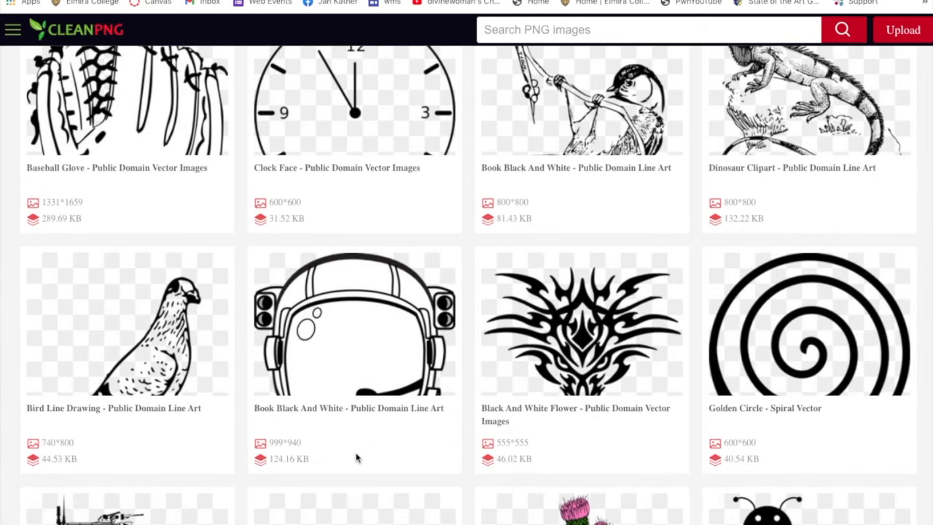
scroll(477, 384, "down", 1)
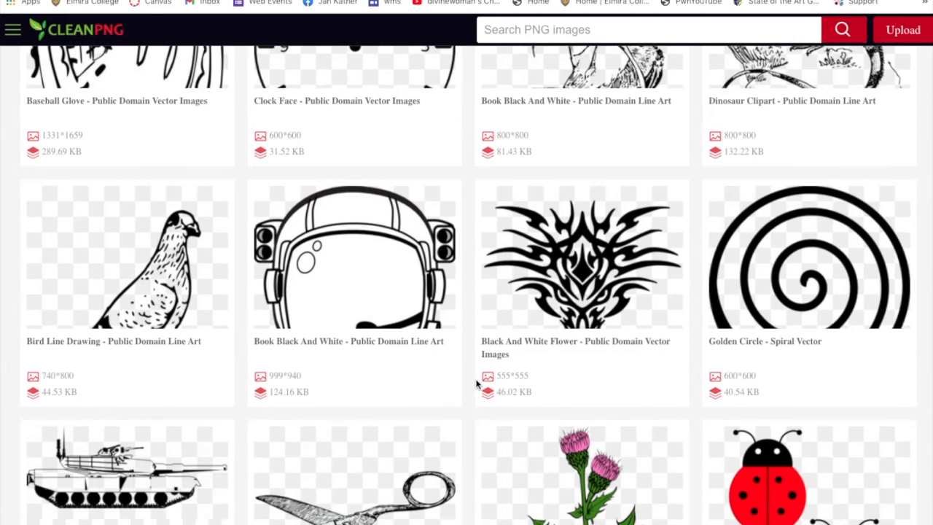
scroll(477, 384, "down", 1)
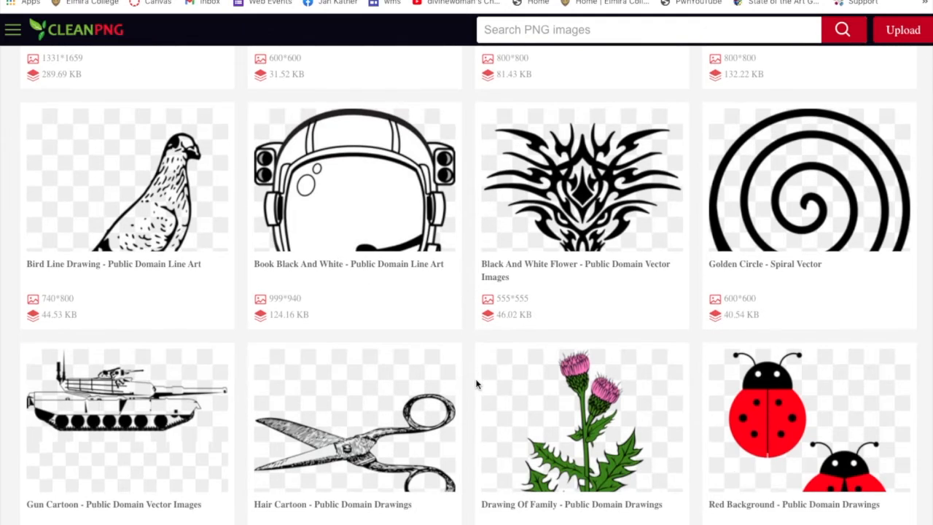
scroll(477, 385, "up", 1)
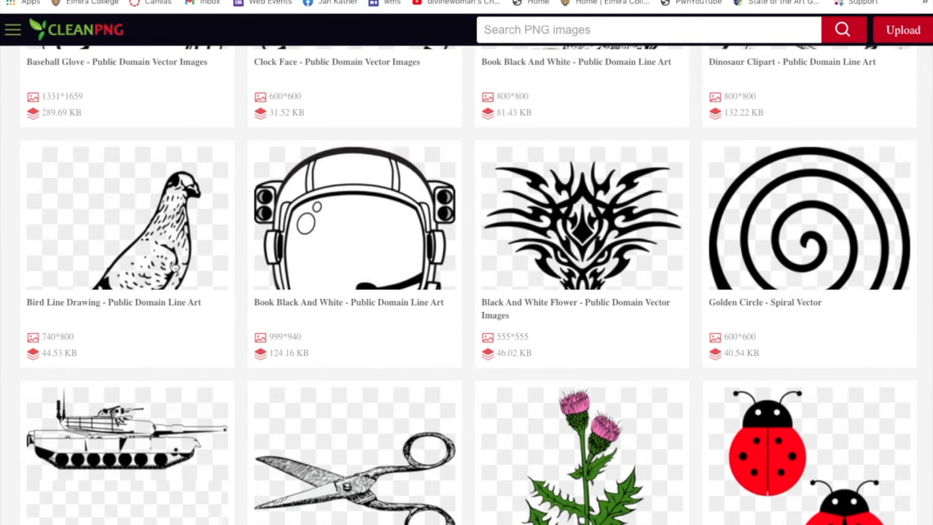
Open the Bird Line Drawing pigeon image and download it for free.
left_click(175, 270)
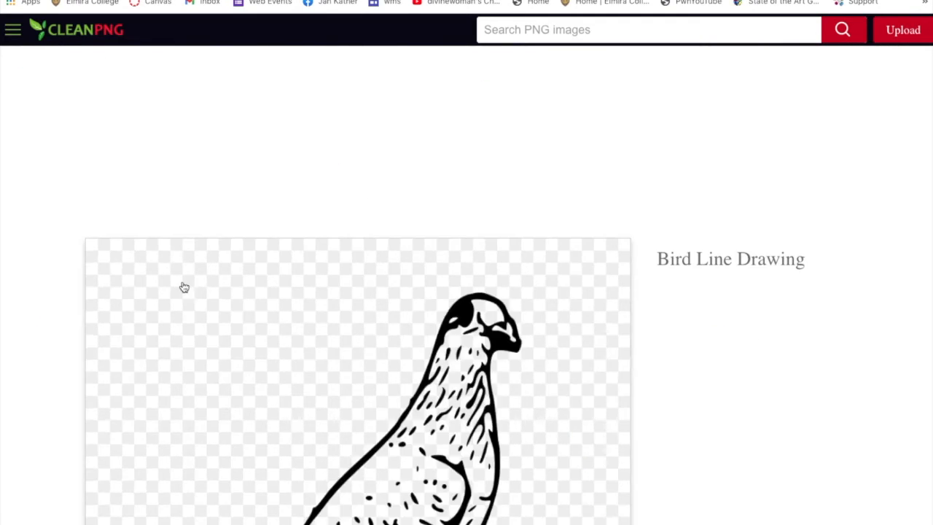
scroll(276, 379, "down", 3)
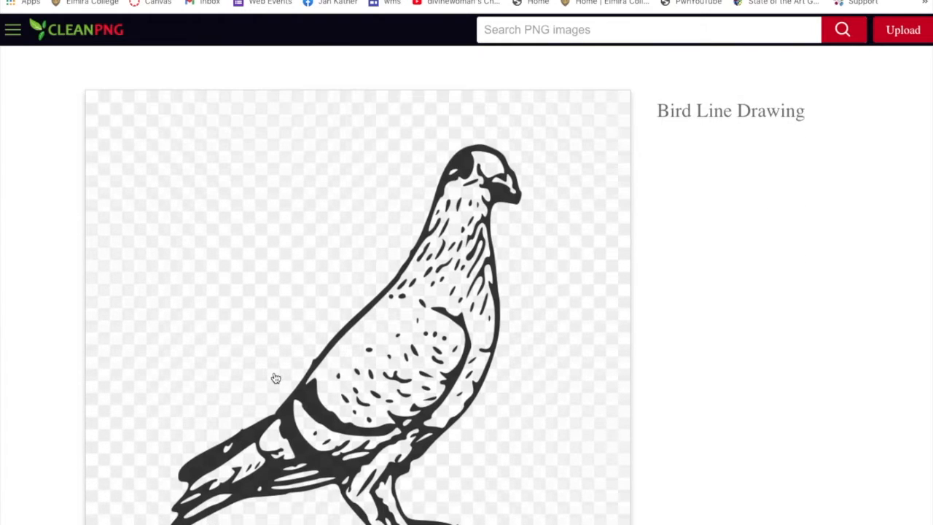
scroll(276, 379, "down", 1)
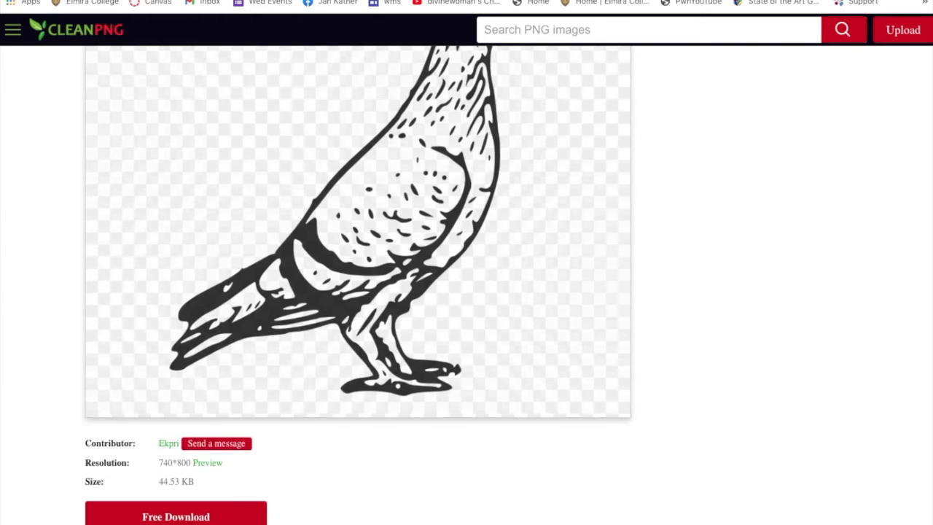
left_click(208, 516)
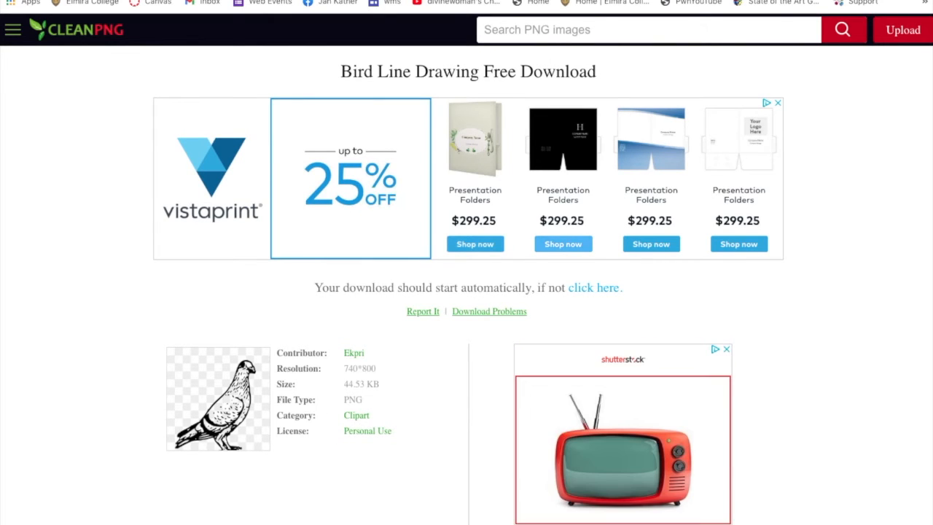
Switch to Pixlr X and open img_8987.png from the history.
left_click(452, 1)
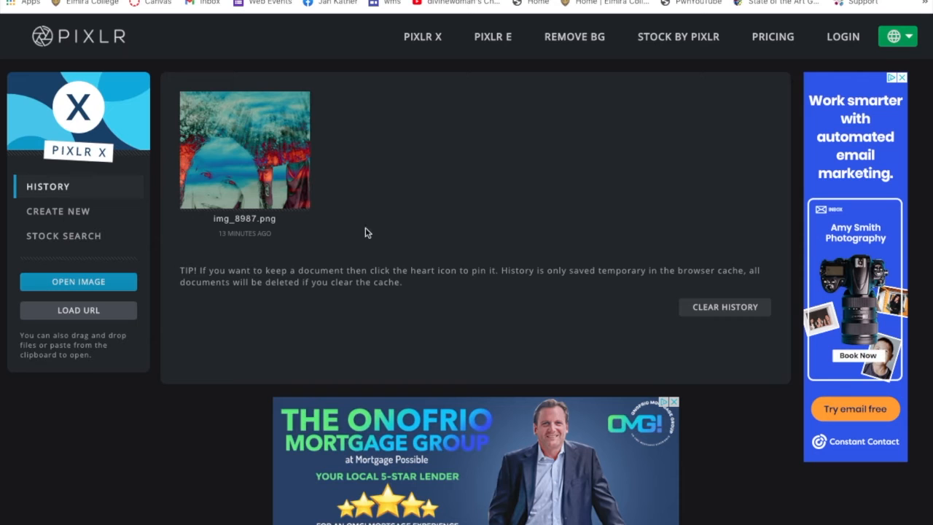
left_click(257, 180)
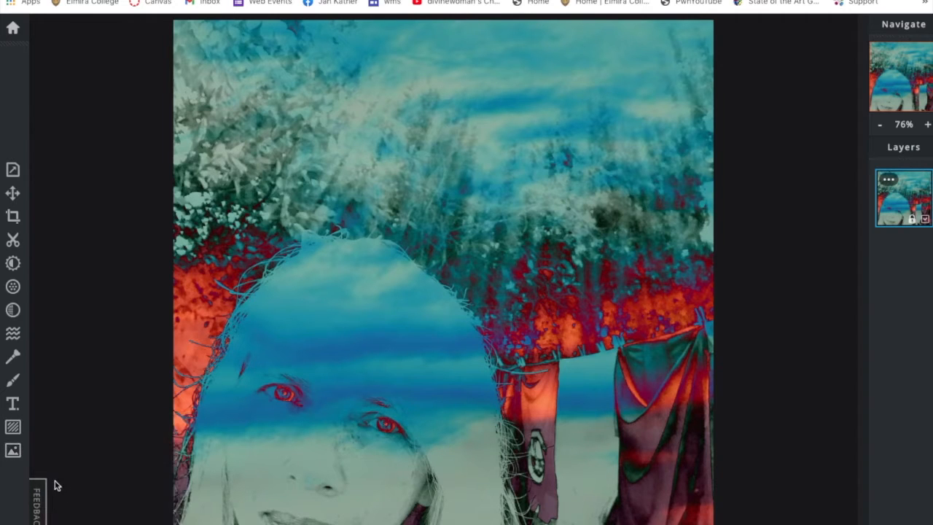
Add the downloaded kisspng homing pigeon PNG from the Desktop as a layer in the current document.
left_click(22, 451)
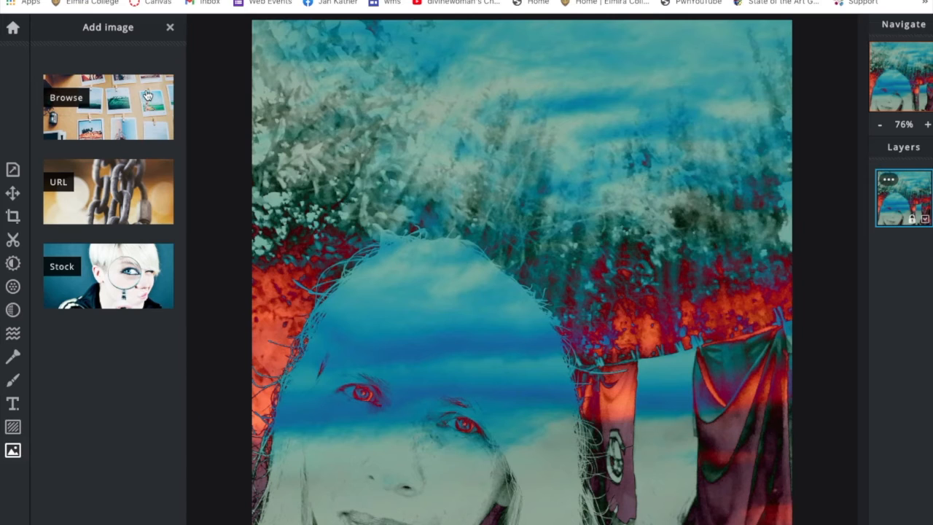
left_click(147, 95)
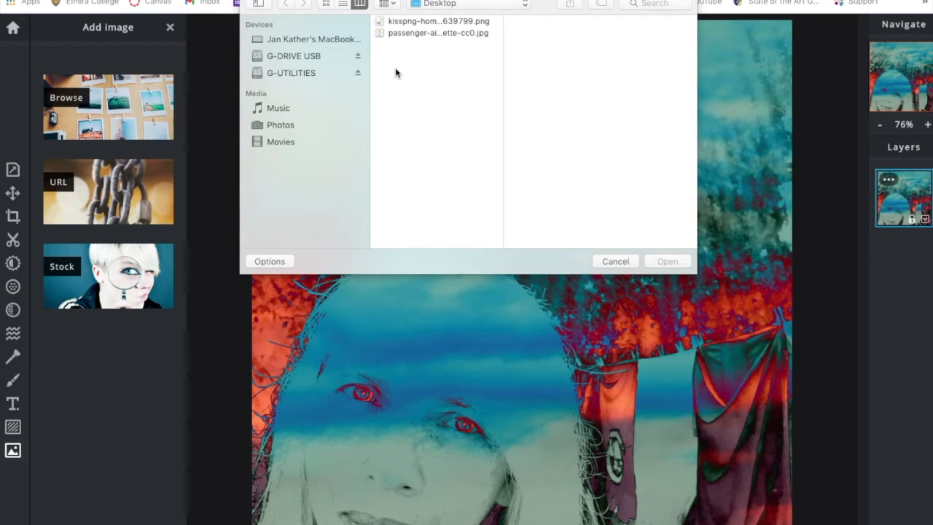
left_click(438, 21)
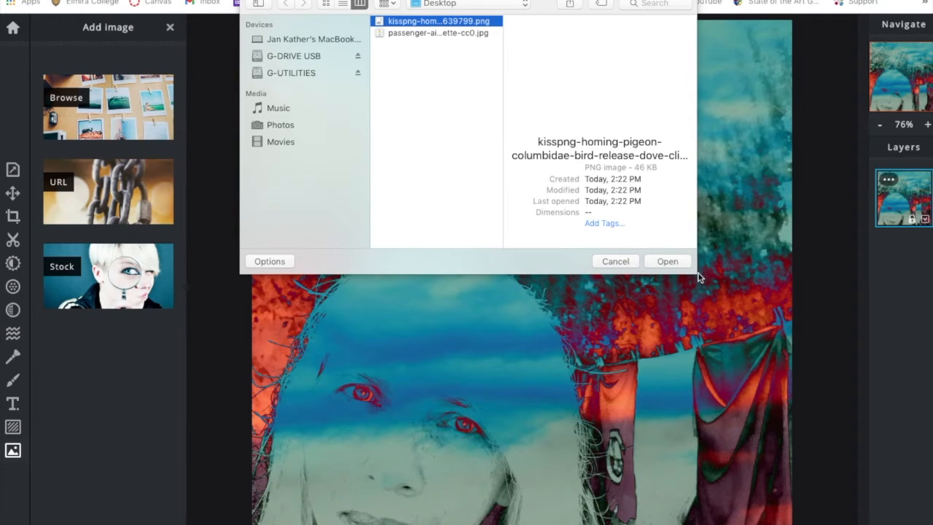
left_click(675, 261)
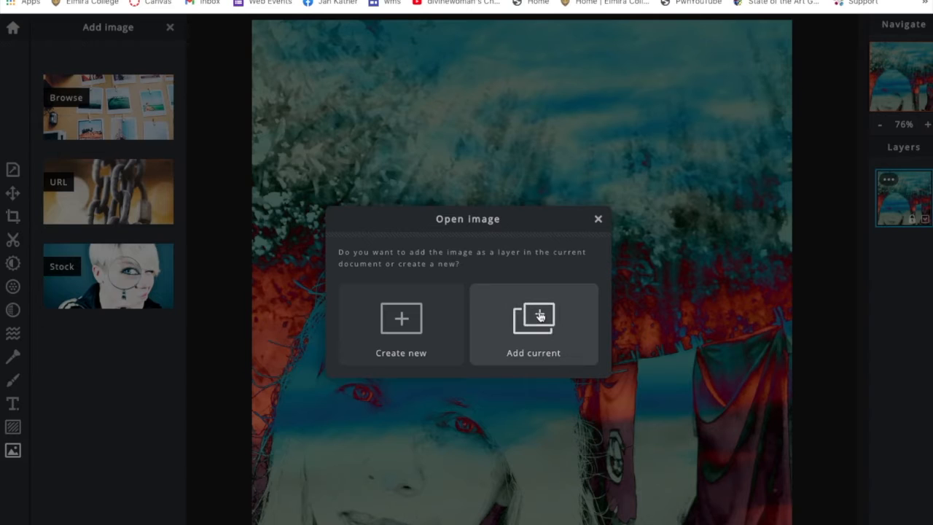
left_click(540, 315)
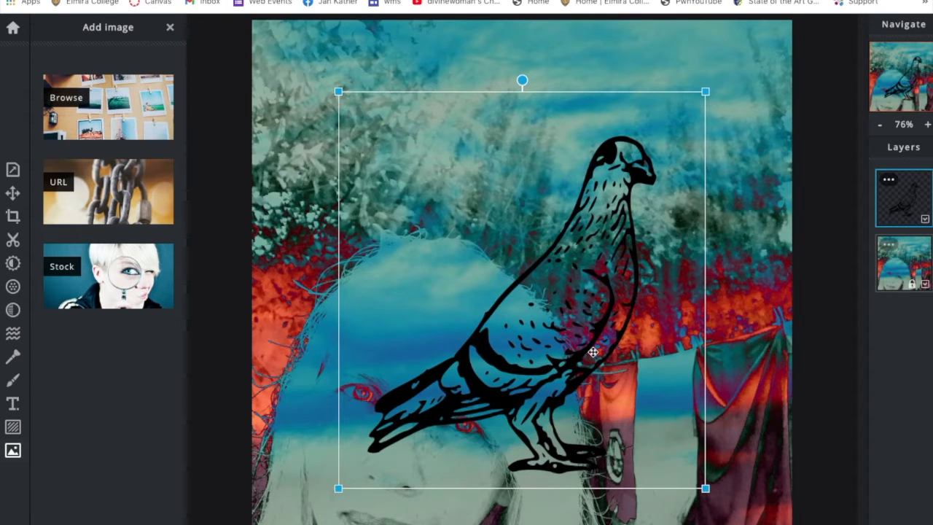
Flip the pigeon layer horizontally and move it to about Top 22, Left 304 on the canvas.
left_click_drag(594, 350, 582, 328)
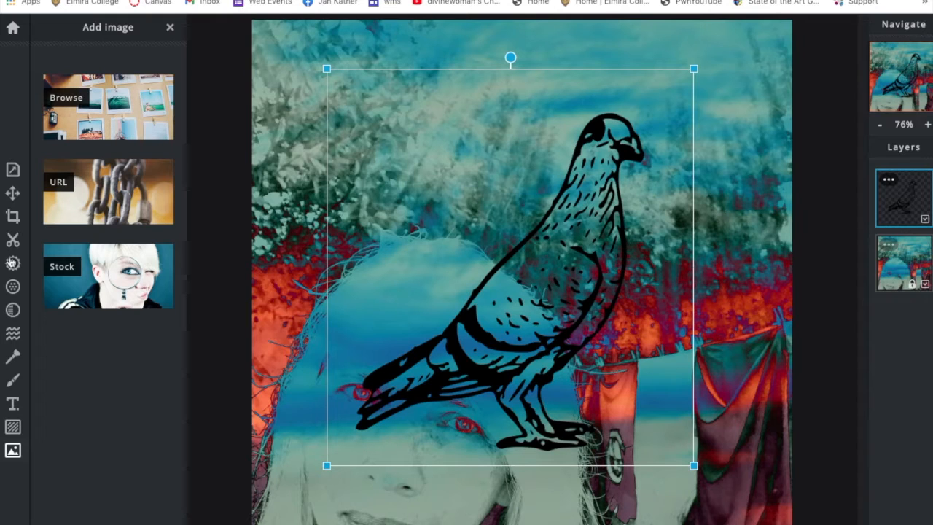
left_click(14, 194)
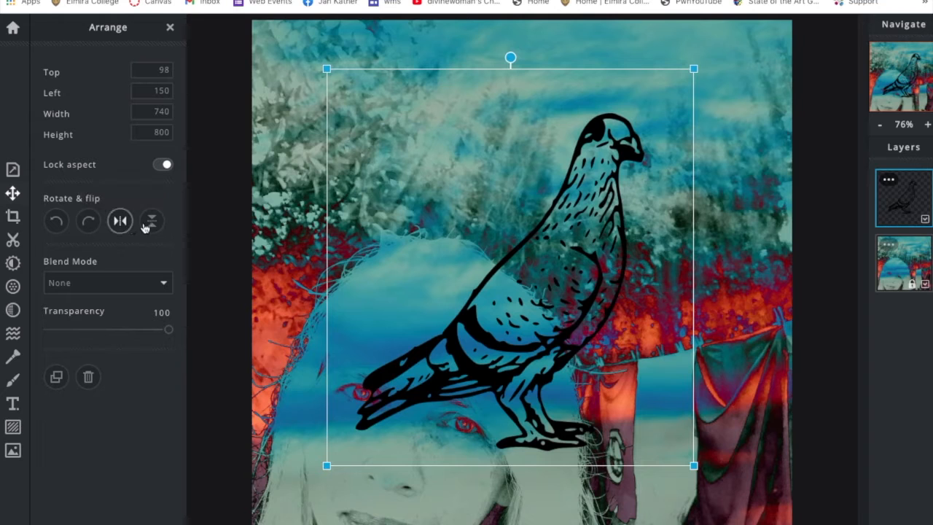
left_click(119, 222)
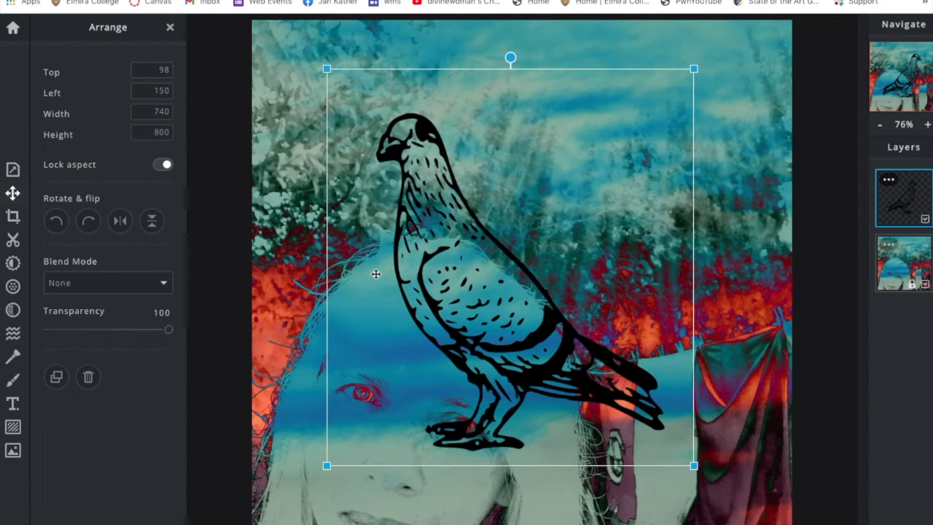
left_click_drag(480, 280, 557, 240)
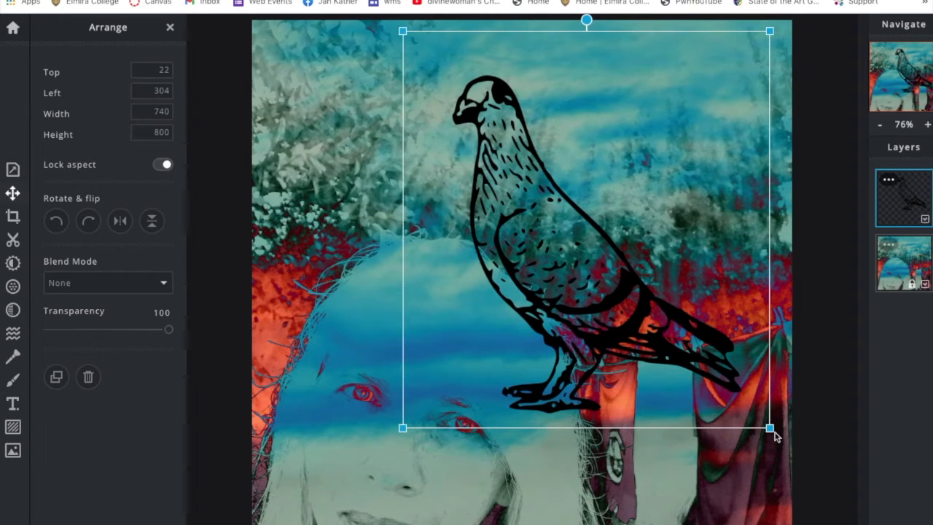
Scale the pigeon to about 517 × 559 and tilt it slightly clockwise so it perches on the woman's head.
left_click_drag(770, 429, 660, 314)
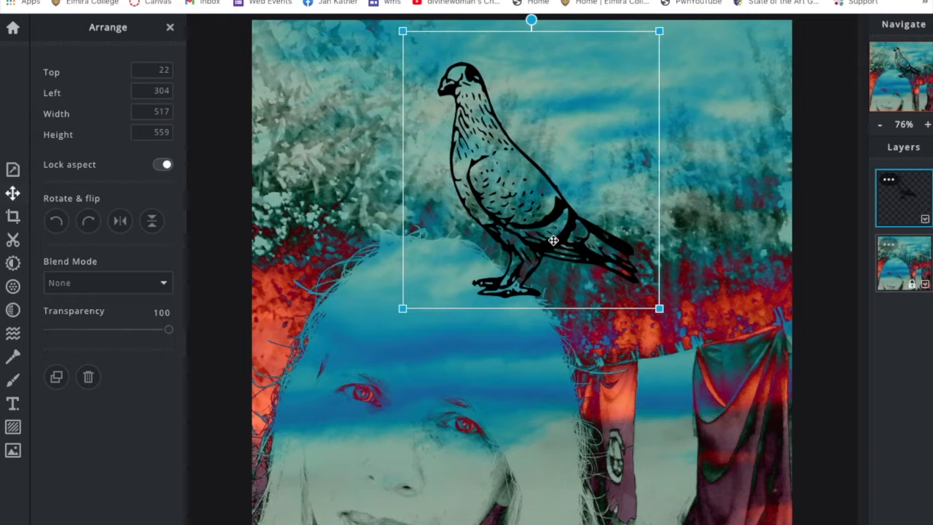
left_click_drag(553, 240, 550, 256)
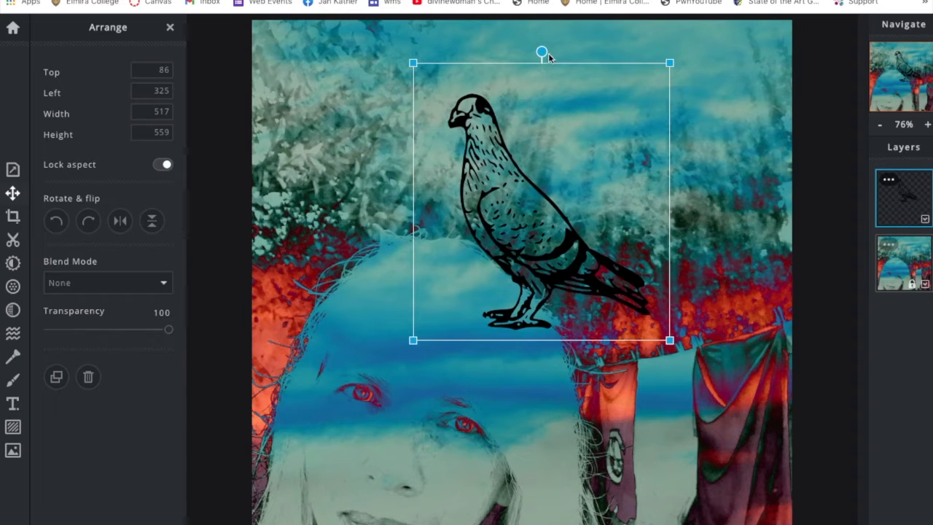
left_click_drag(542, 51, 574, 63)
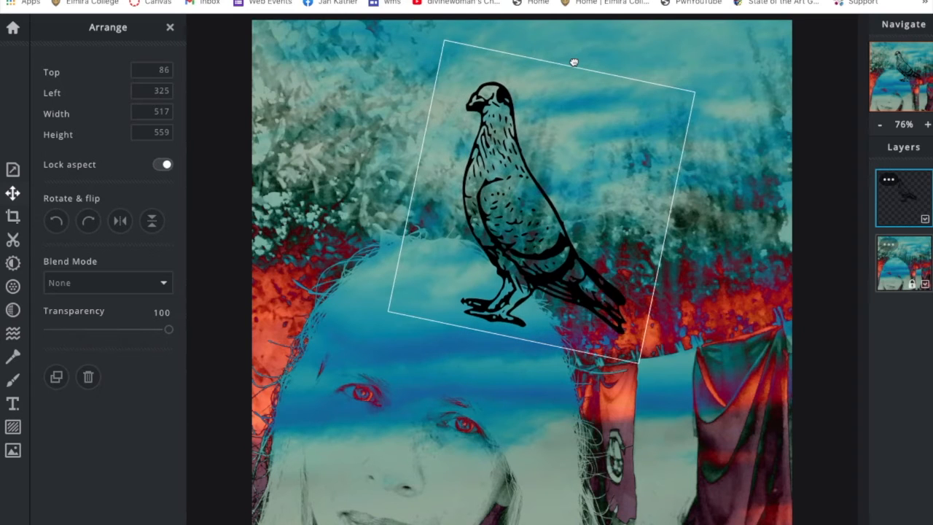
left_click_drag(501, 207, 519, 183)
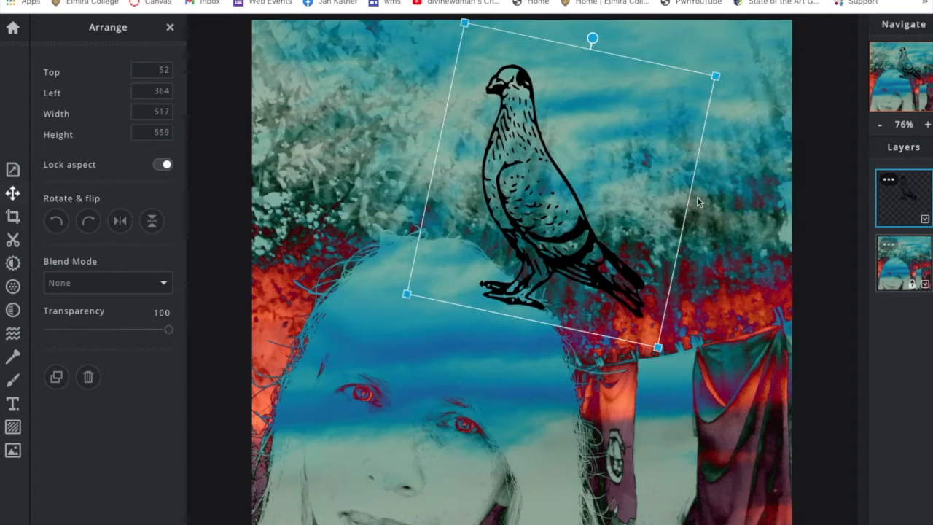
left_click(660, 281)
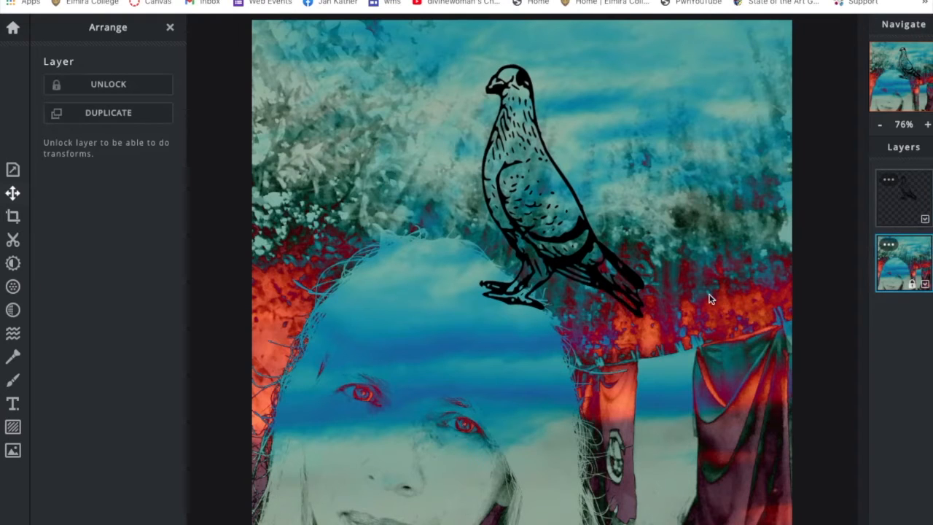
Set the pigeon layer's transparency to about 63 in its layer settings.
left_click(894, 184)
left_click(890, 181)
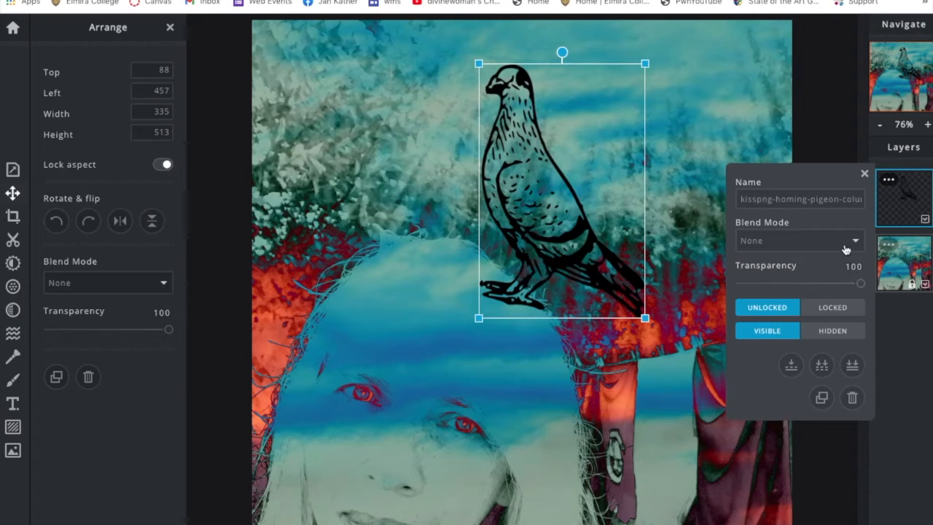
left_click(821, 285)
left_click_drag(822, 285, 817, 286)
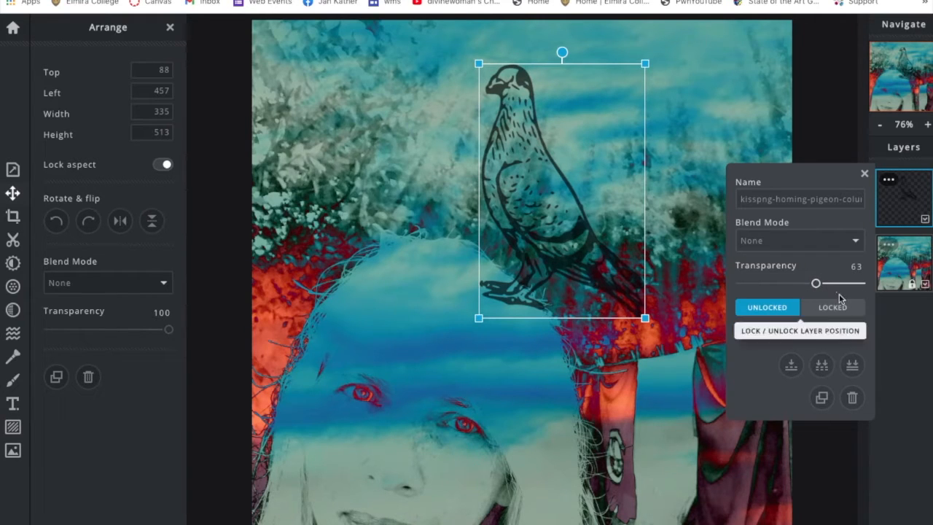
left_click(615, 363)
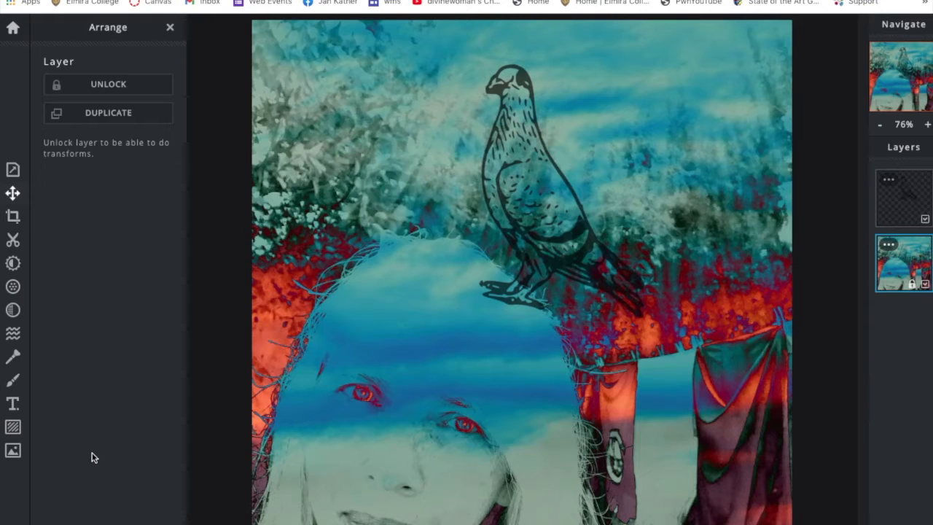
Add the free Bokeh overlay with pale peach light spots on a dark background as a layer over the composite.
left_click(13, 431)
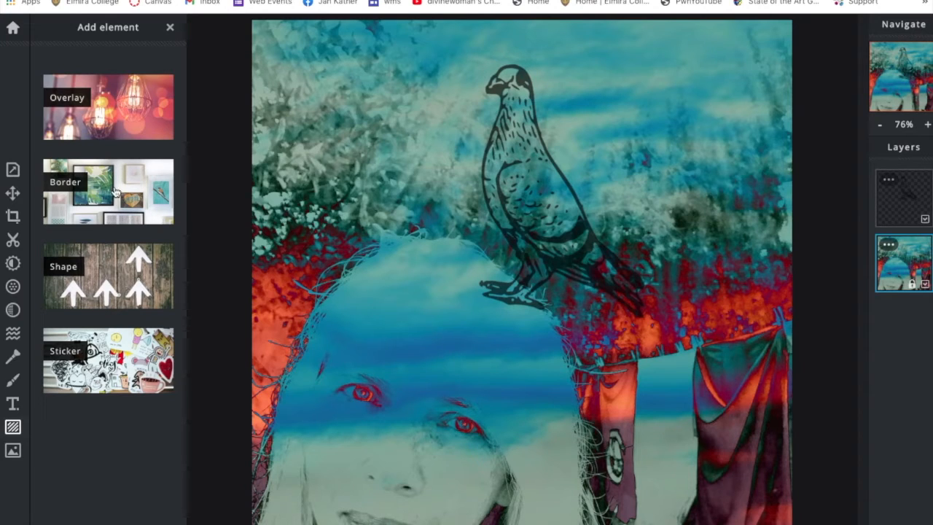
left_click(132, 107)
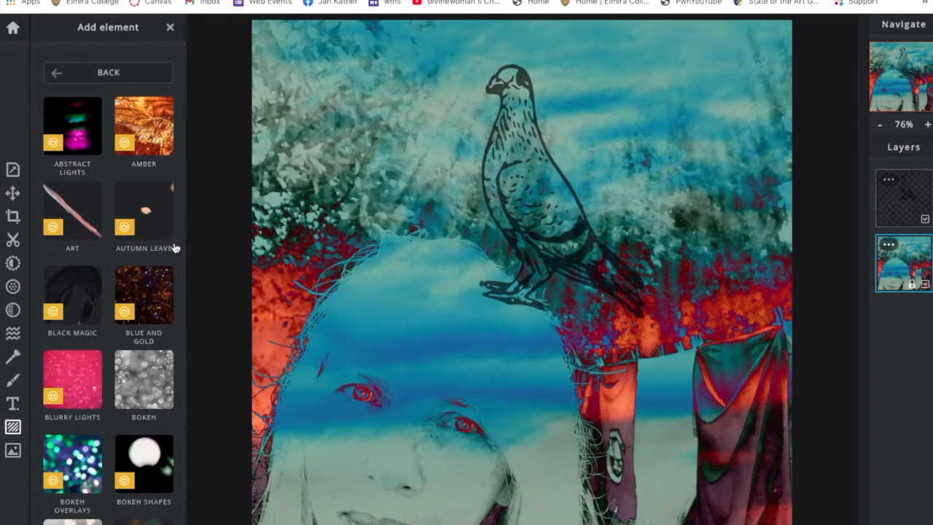
left_click(148, 380)
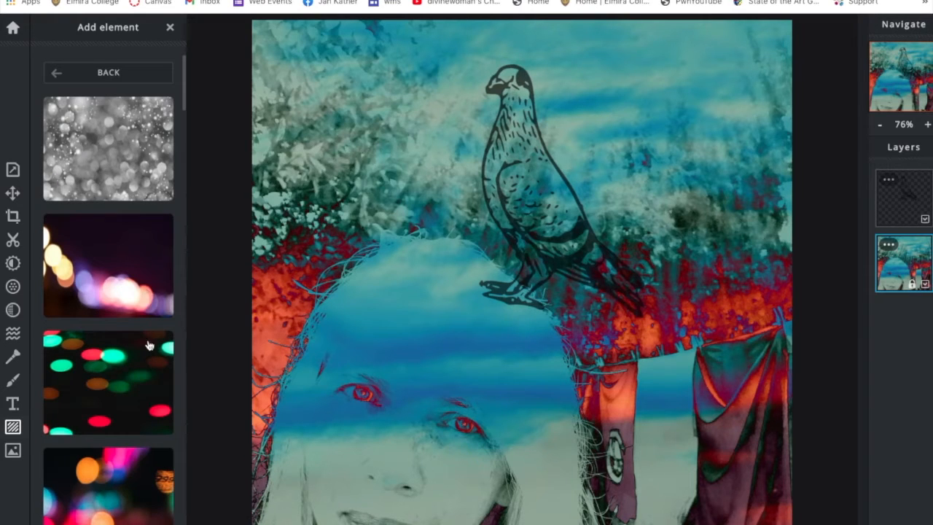
scroll(148, 346, "down", 2)
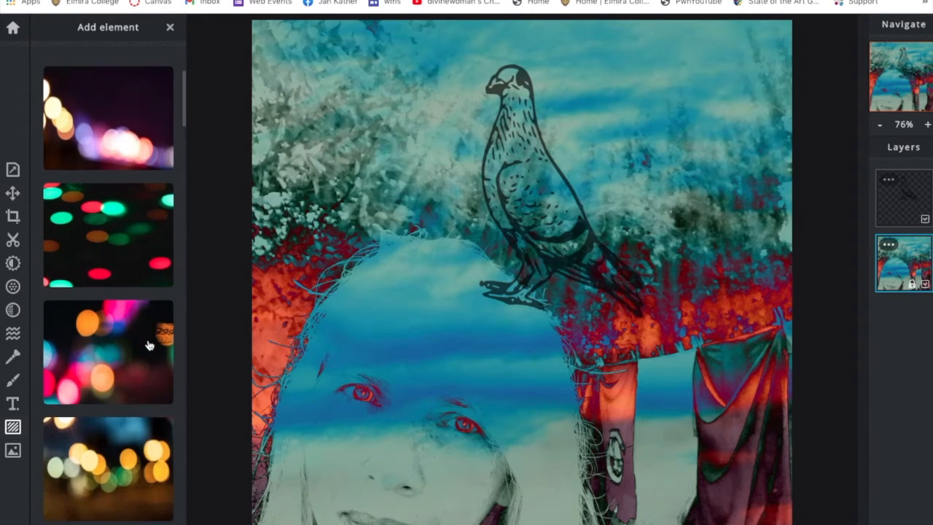
scroll(148, 346, "down", 2)
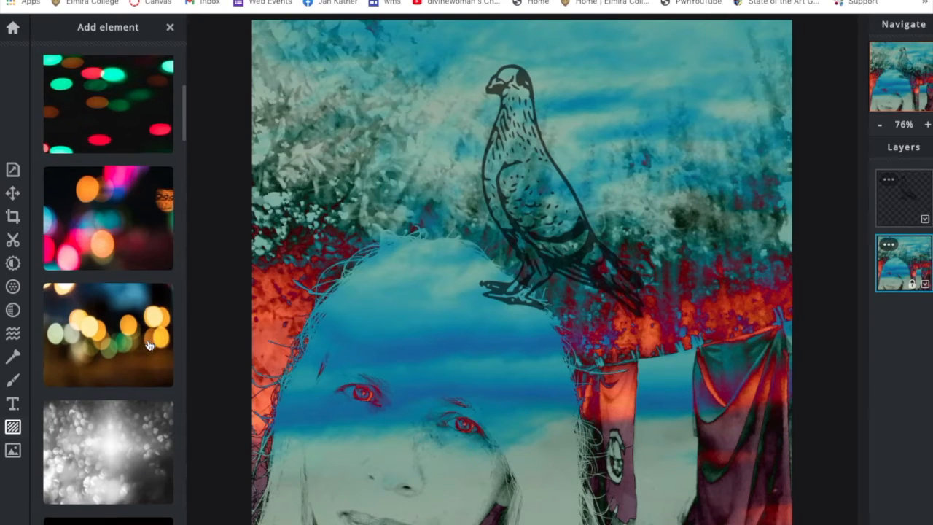
scroll(148, 346, "down", 3)
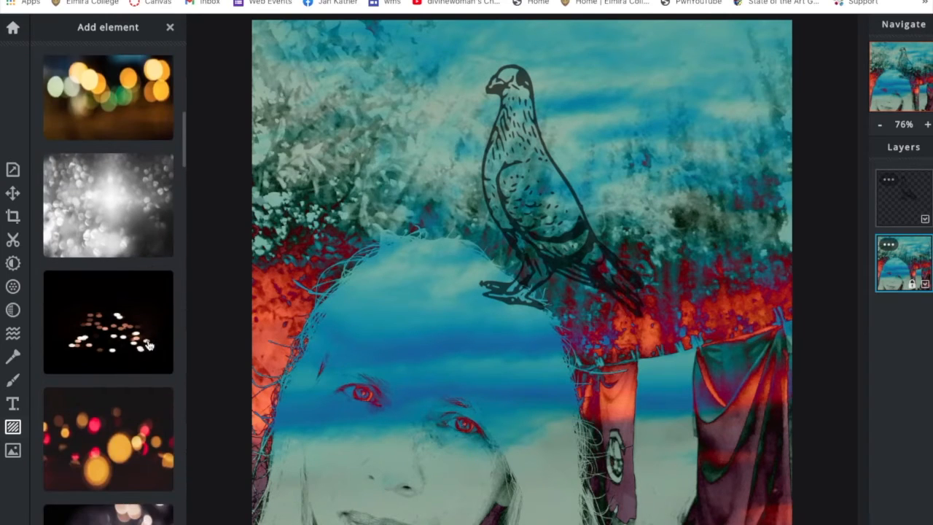
scroll(148, 346, "down", 1)
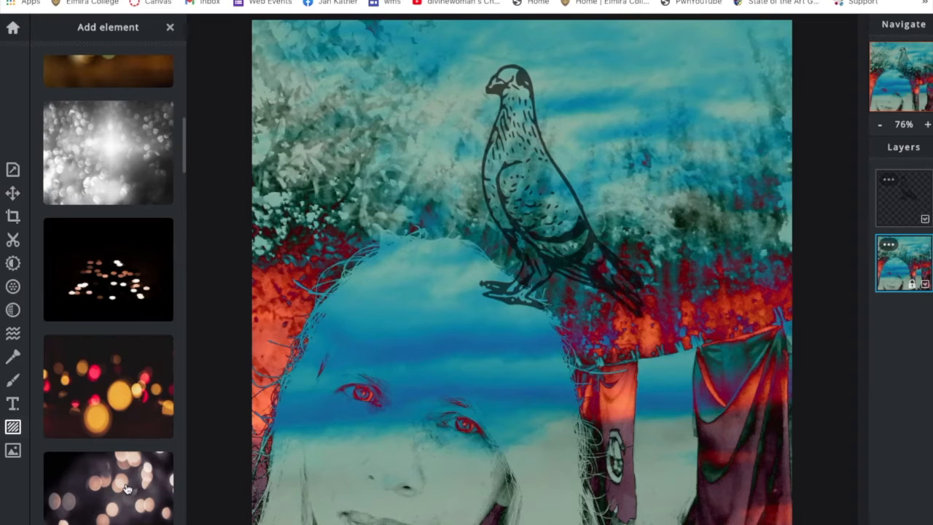
left_click(126, 488)
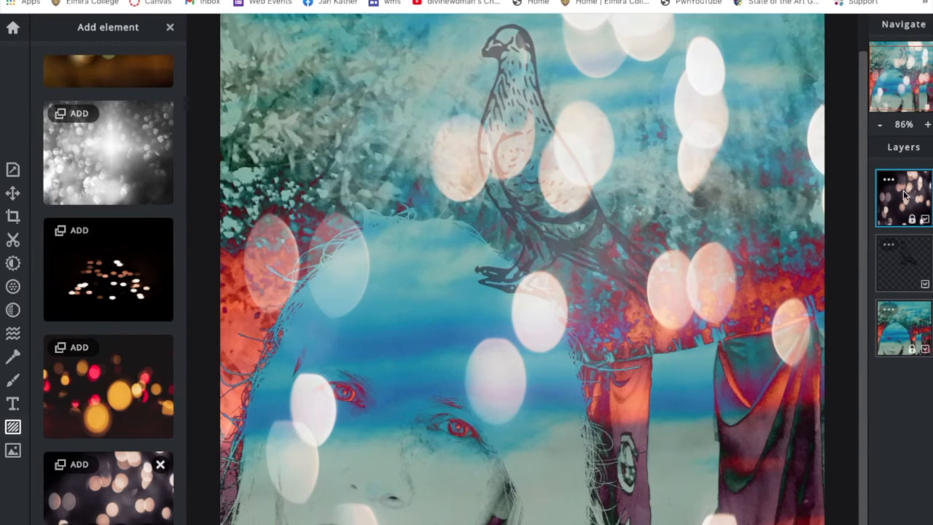
Set the bokeh overlay layer's transparency to 51 and close its layer settings.
scroll(703, 321, "down", 2)
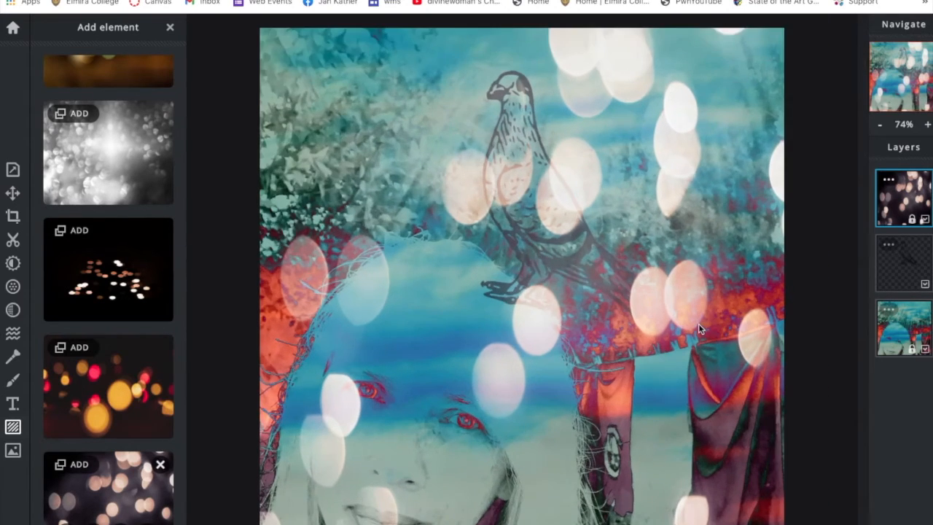
scroll(698, 323, "up", 1)
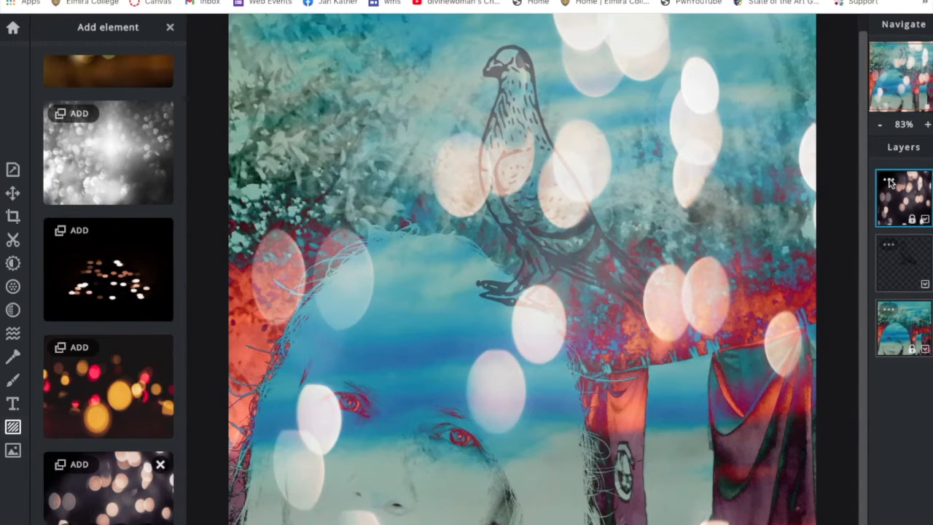
left_click(889, 181)
left_click(805, 285)
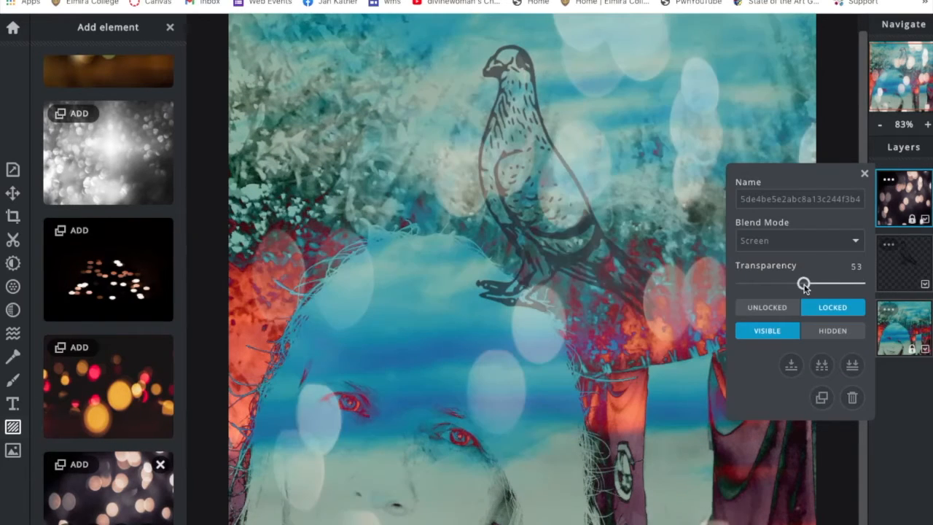
left_click_drag(805, 286, 801, 285)
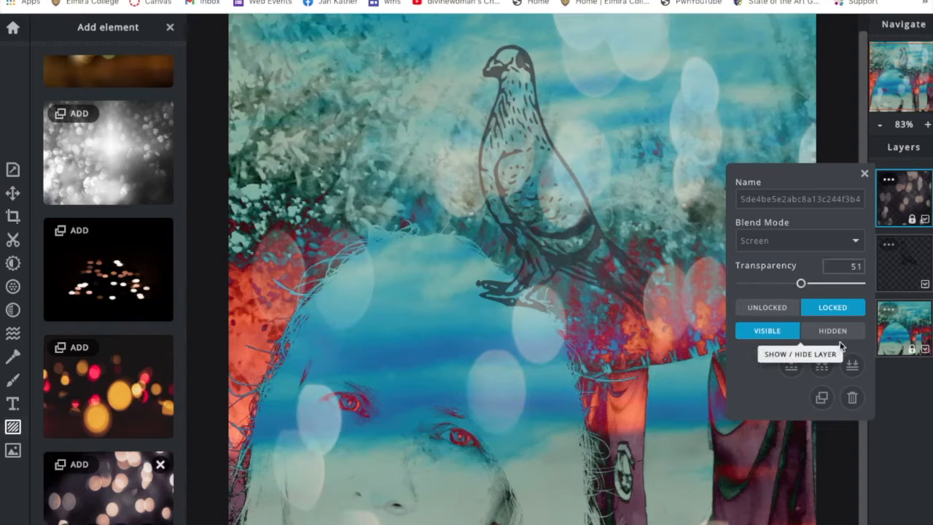
left_click(756, 228)
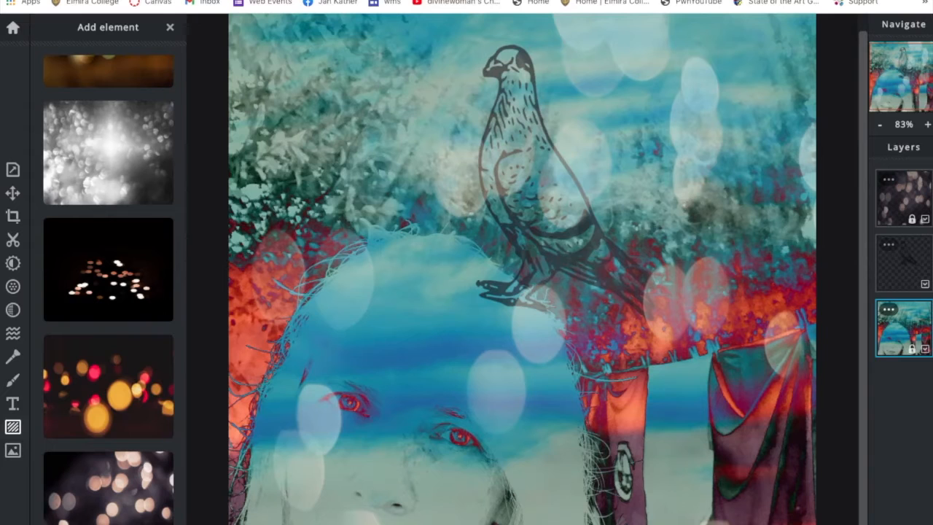
Save the composite as a JPG at medium (70%) quality and download it.
key("ctrl+s")
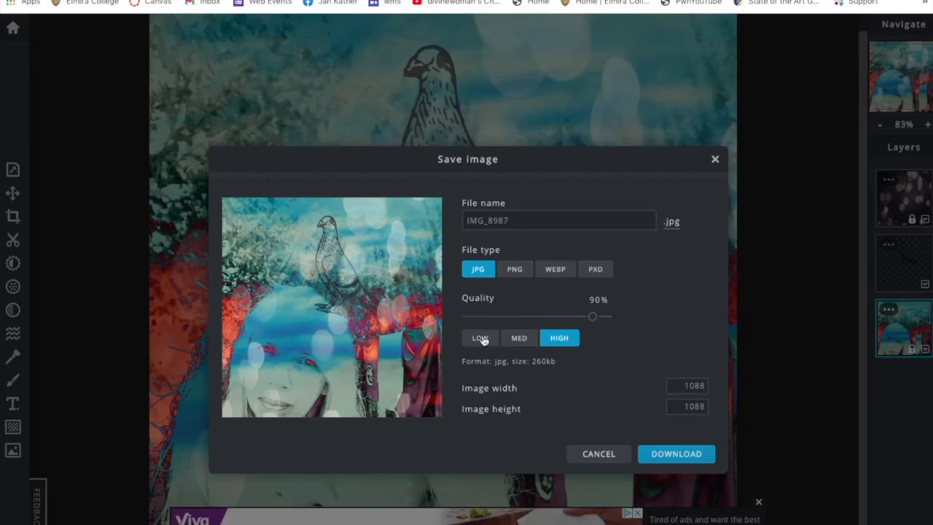
left_click(520, 340)
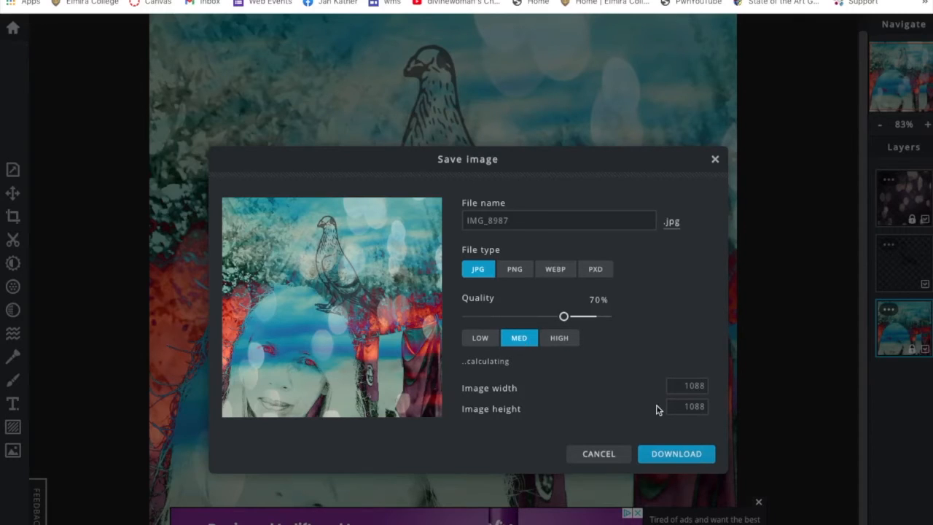
left_click(698, 458)
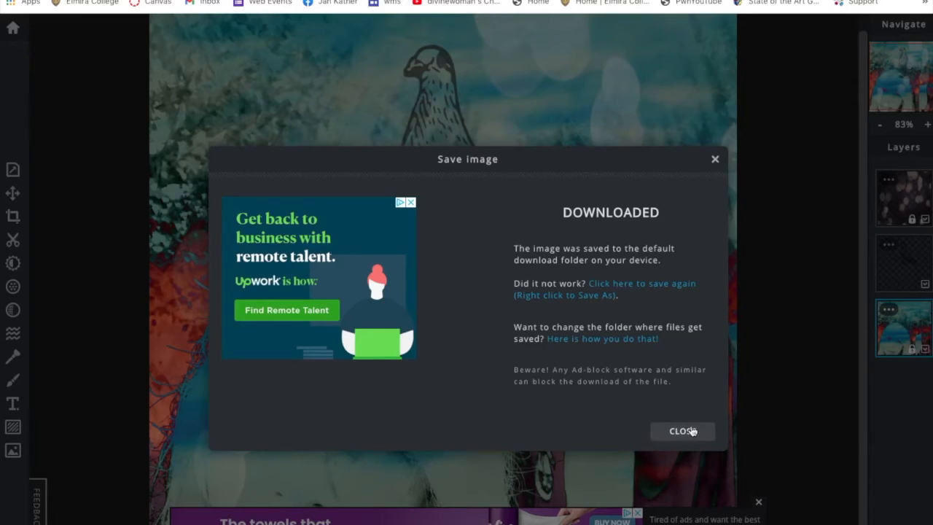
left_click(685, 432)
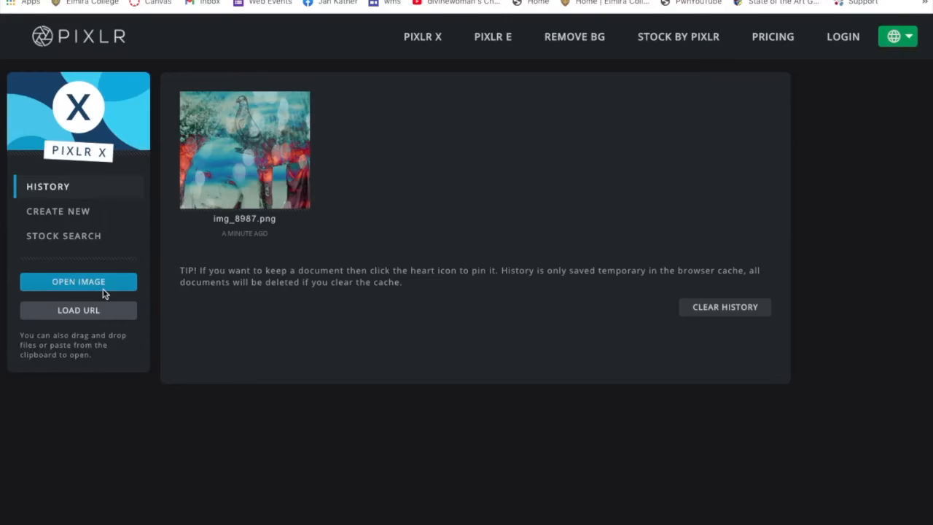
Start opening a new image and browse the G-DRIVE USB drive through Data_2, 2020ART and SOAGJULY20 to the onlinethru folder.
left_click(102, 285)
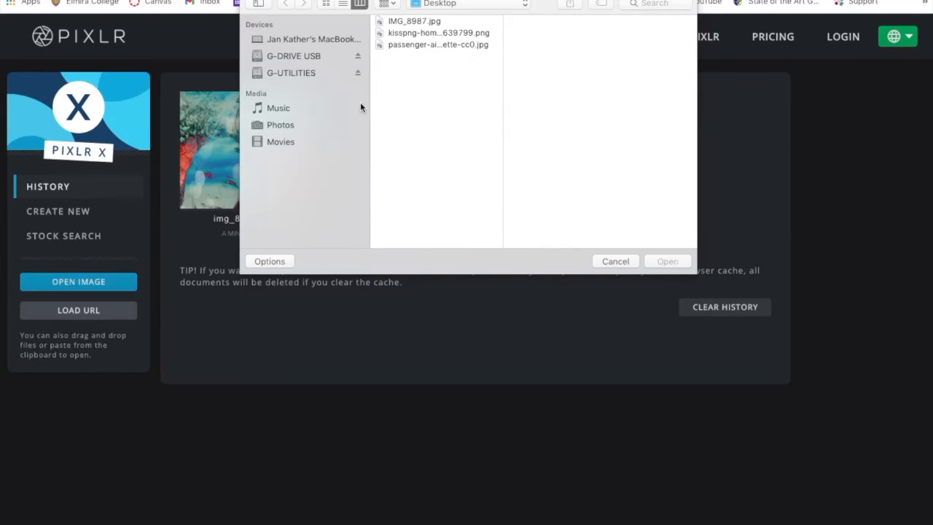
left_click(304, 56)
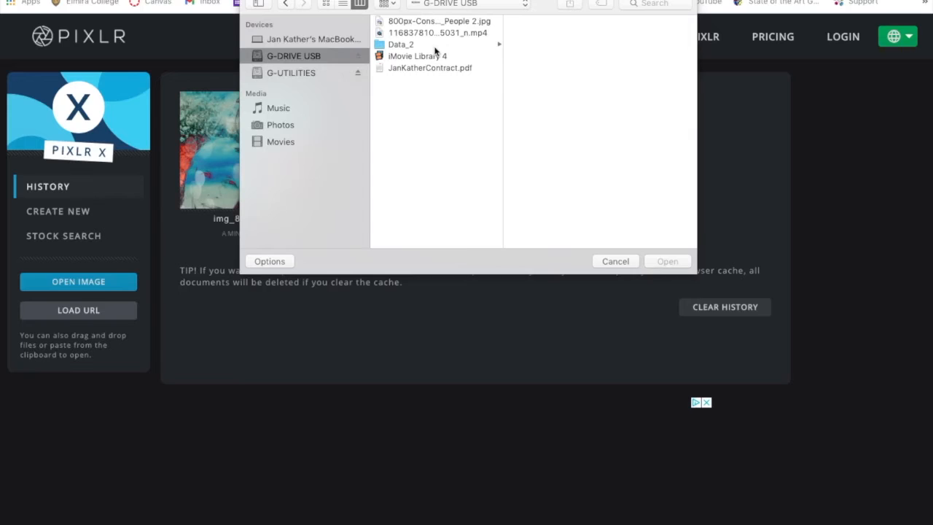
left_click(435, 46)
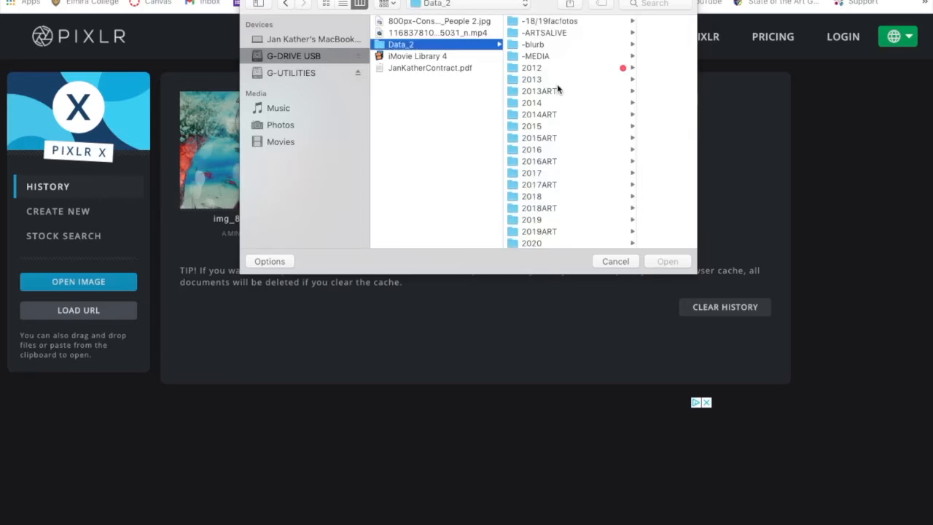
left_click(571, 241)
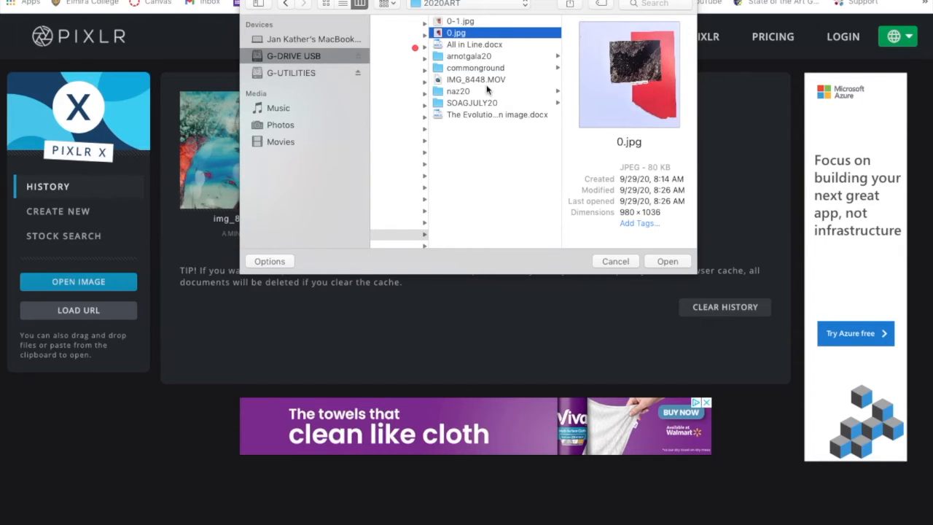
left_click(481, 92)
left_click(483, 57)
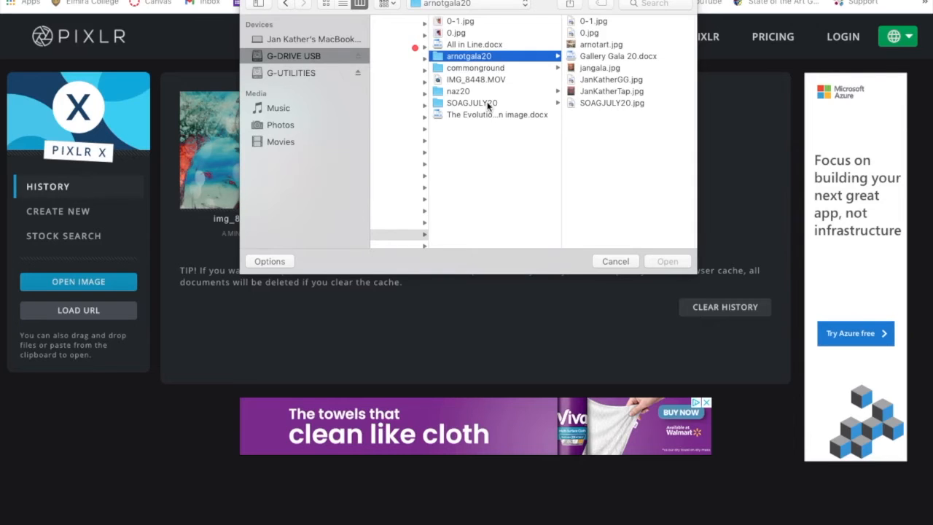
left_click(487, 103)
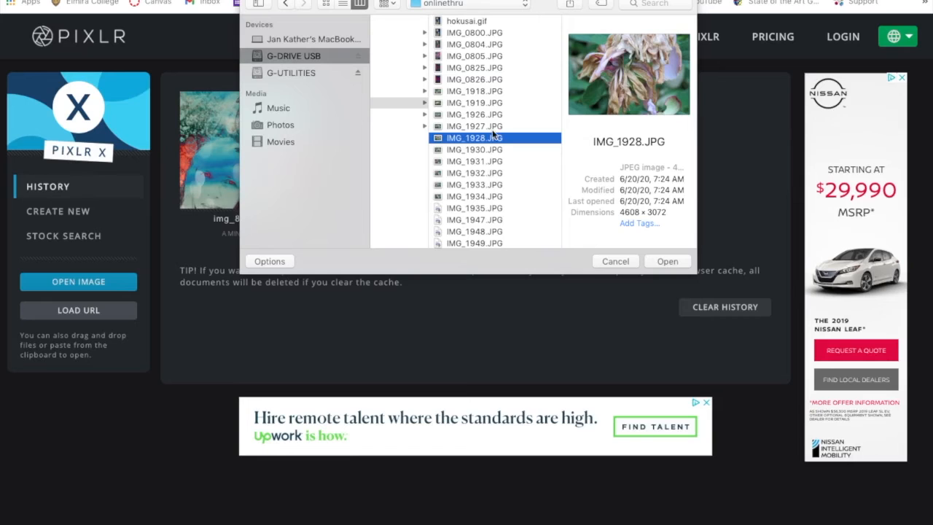
Open IMG_1927.JPG pre-resized to the Web size of max 1280 px, and dismiss the banner ad.
left_click(486, 125)
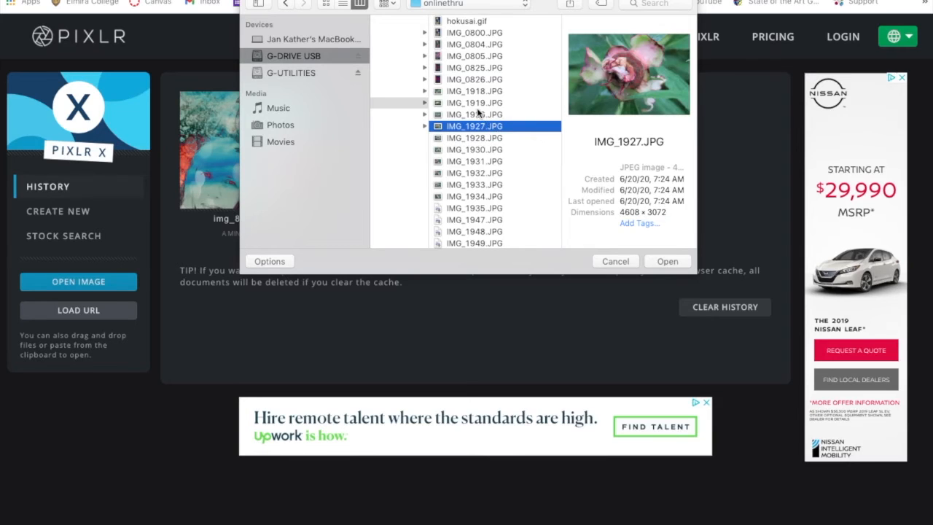
left_click(667, 261)
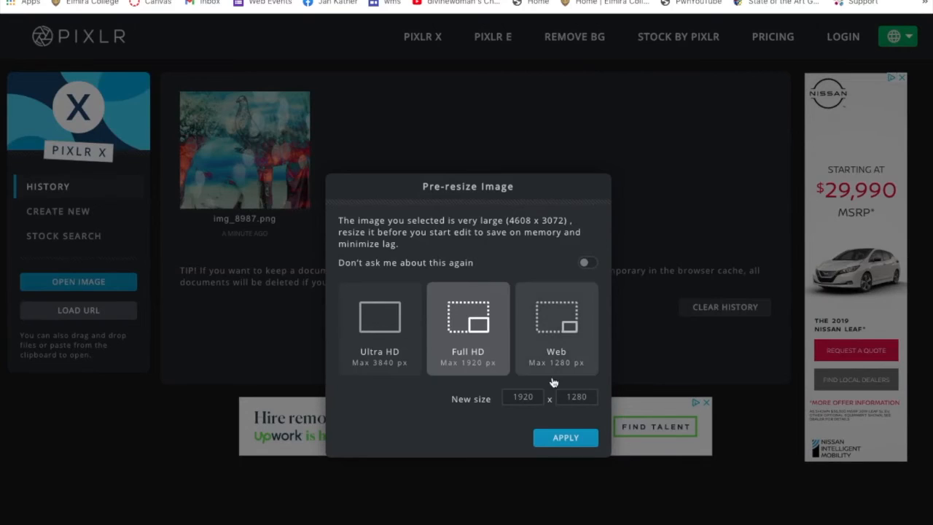
left_click(557, 318)
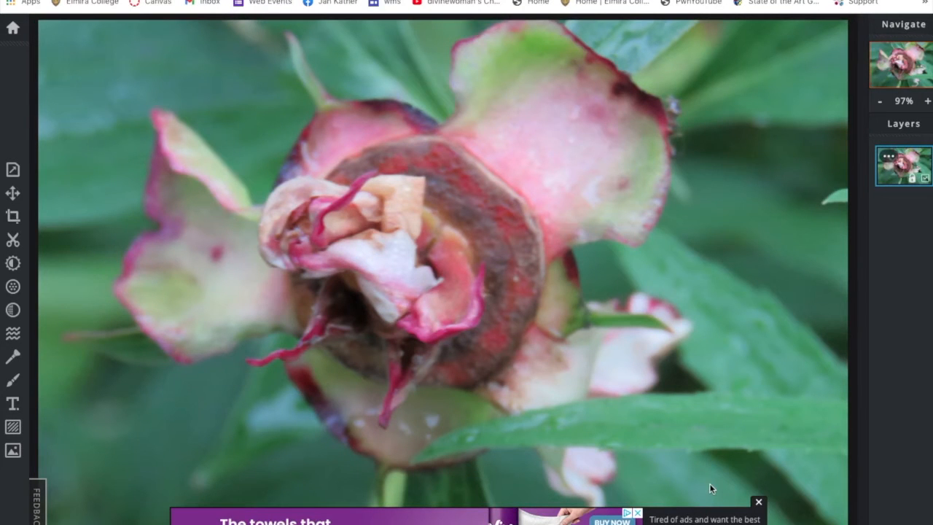
left_click(760, 504)
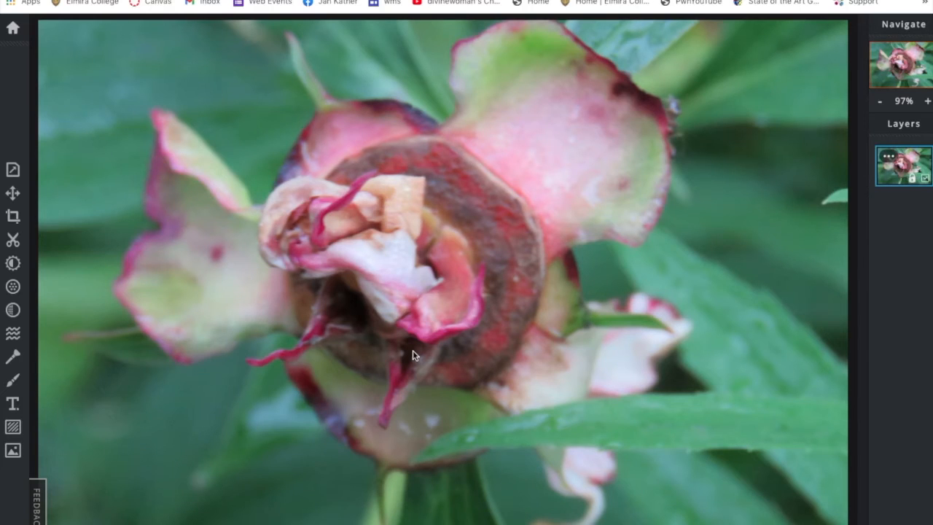
Raise the flower photo's contrast to 44 in the light adjustments.
left_click(14, 263)
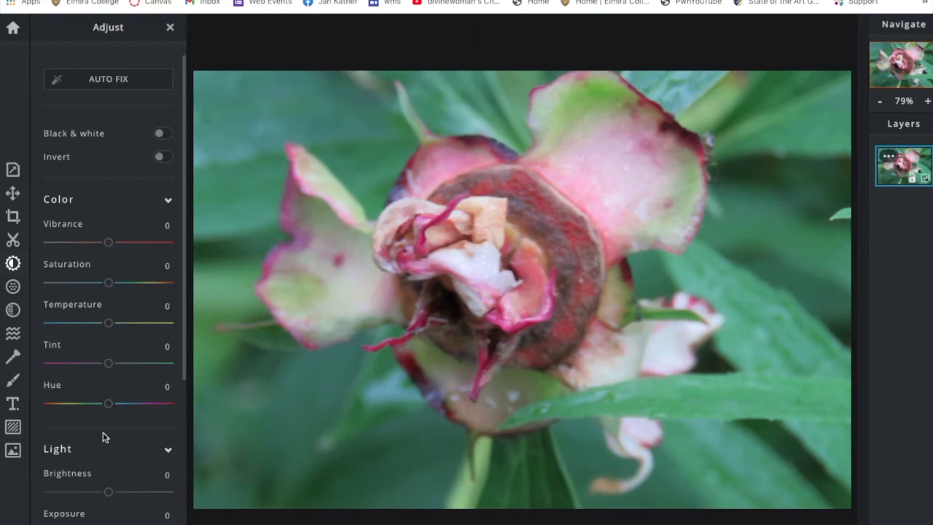
scroll(103, 437, "down", 3)
left_click_drag(107, 464, 111, 467)
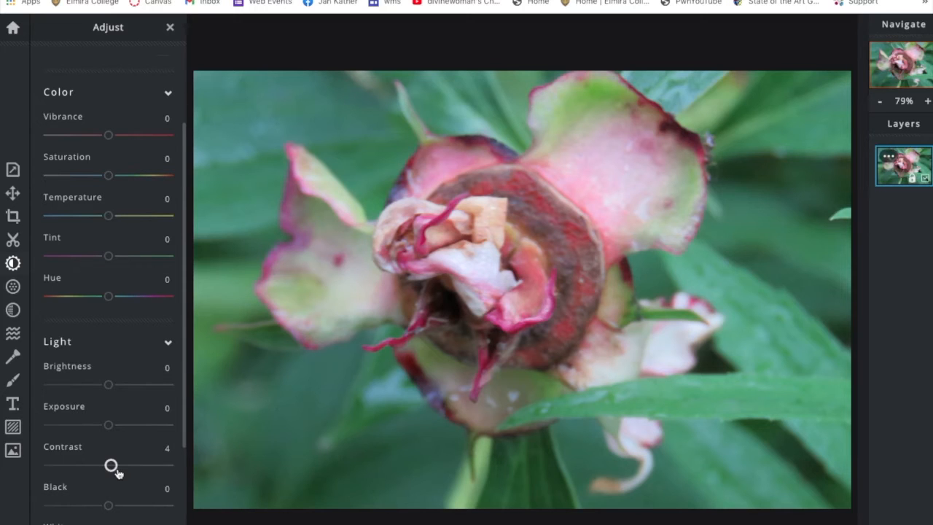
left_click_drag(117, 472, 135, 469)
scroll(119, 484, "down", 3)
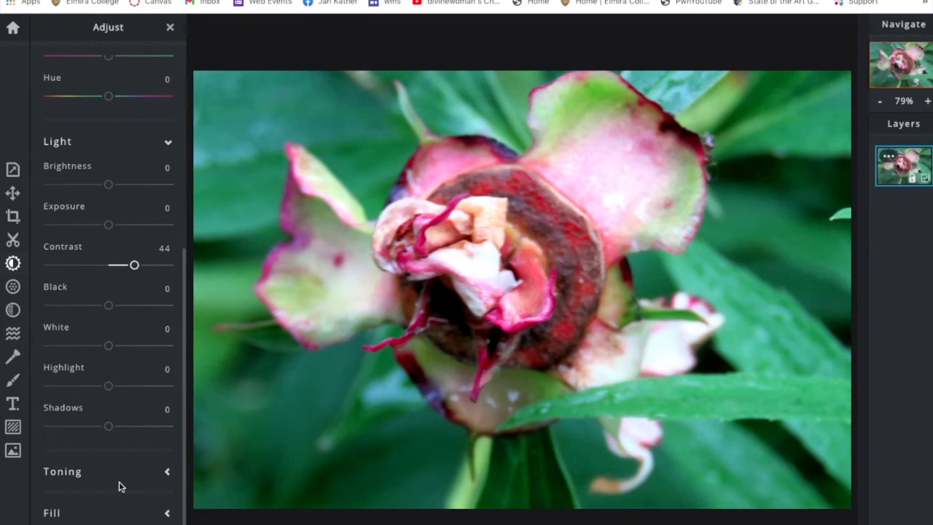
Set the flower photo's vibrance to 20 and saturation to 10.
scroll(119, 481, "up", 1)
scroll(119, 482, "up", 4)
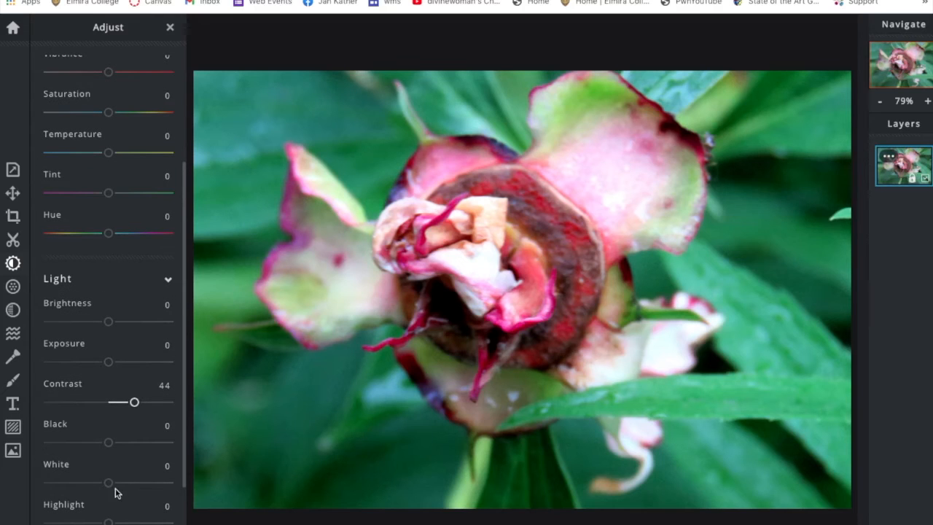
scroll(118, 431, "up", 4)
left_click_drag(108, 205, 120, 206)
left_click_drag(108, 247, 114, 246)
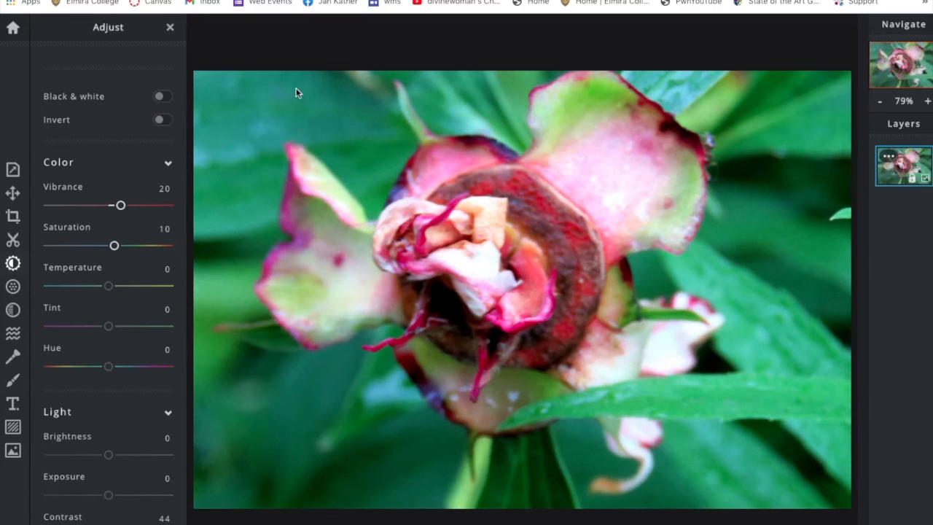
Add the collage image 0-1.jpg from the 2020ART folder as a new layer and shift it slightly down and left over the flower.
left_click(12, 452)
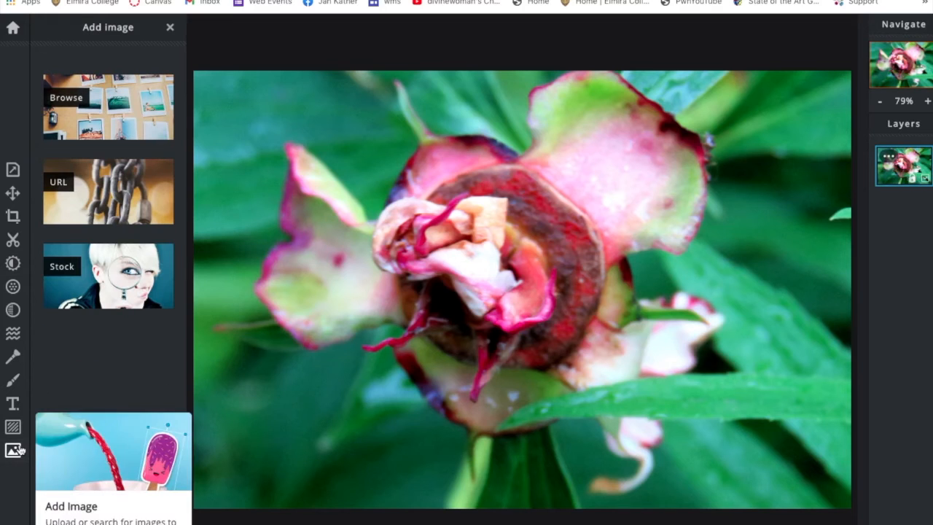
left_click(146, 105)
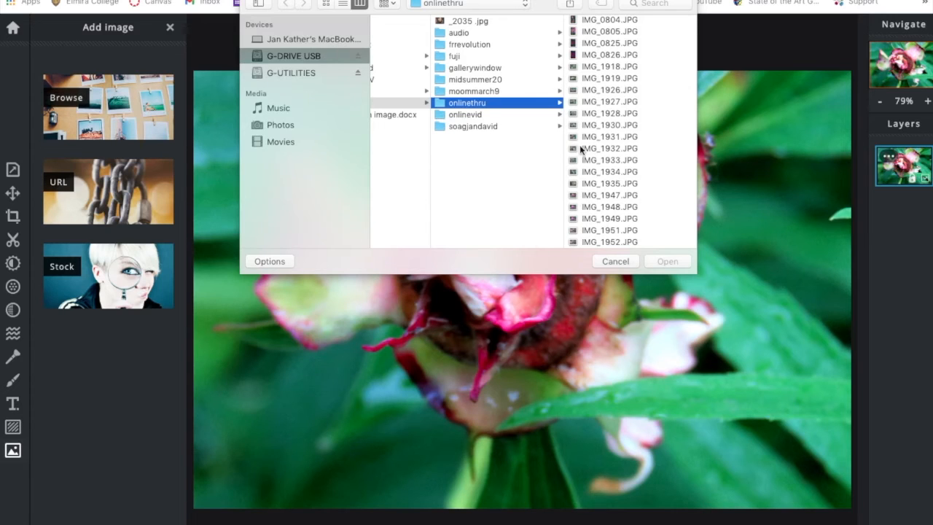
scroll(512, 150, "left", 5)
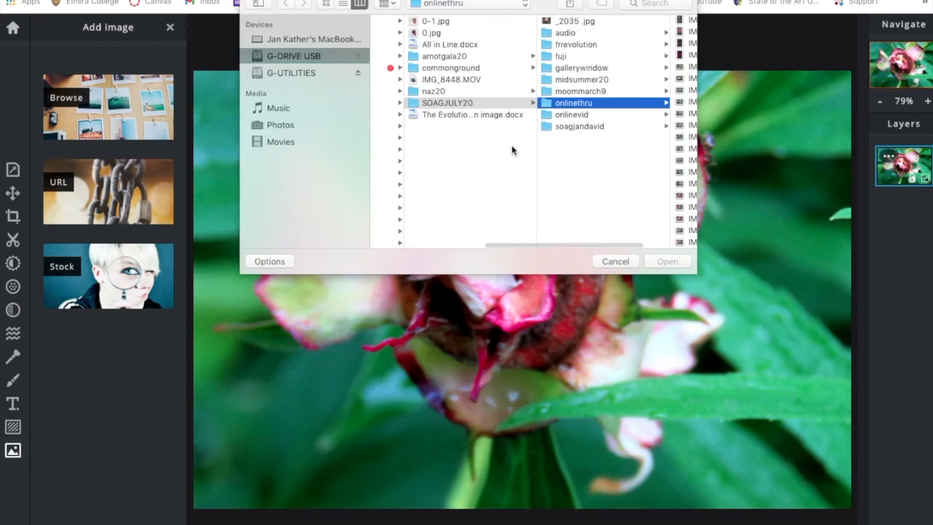
left_click(493, 23)
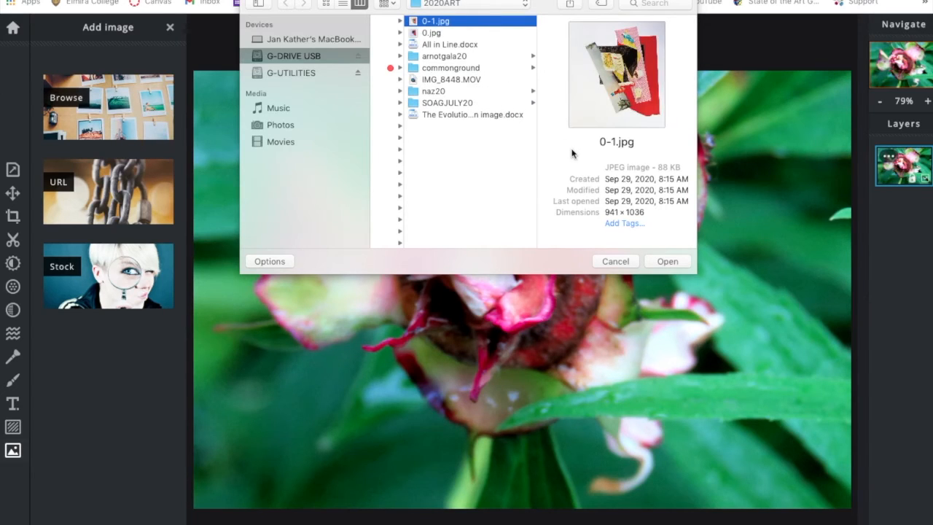
left_click(681, 266)
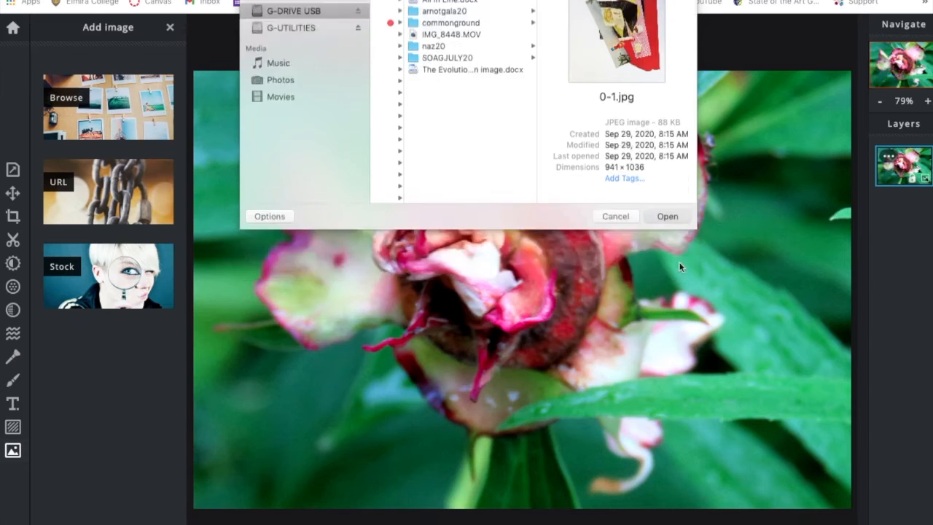
left_click(541, 316)
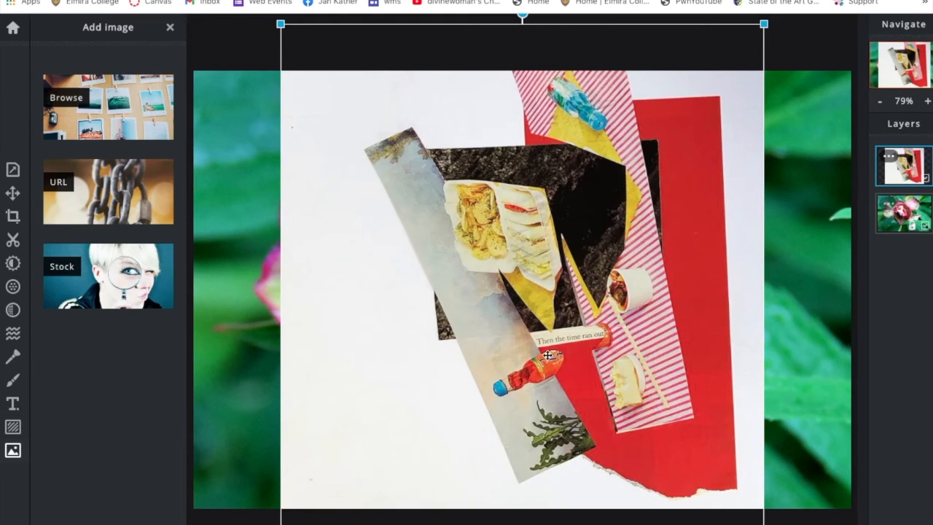
left_click_drag(556, 339, 529, 357)
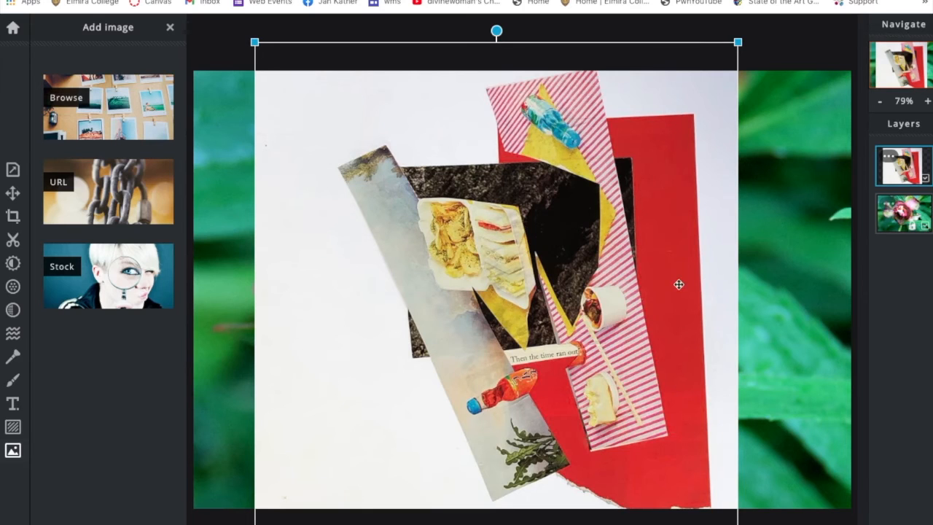
left_click_drag(612, 299, 612, 315)
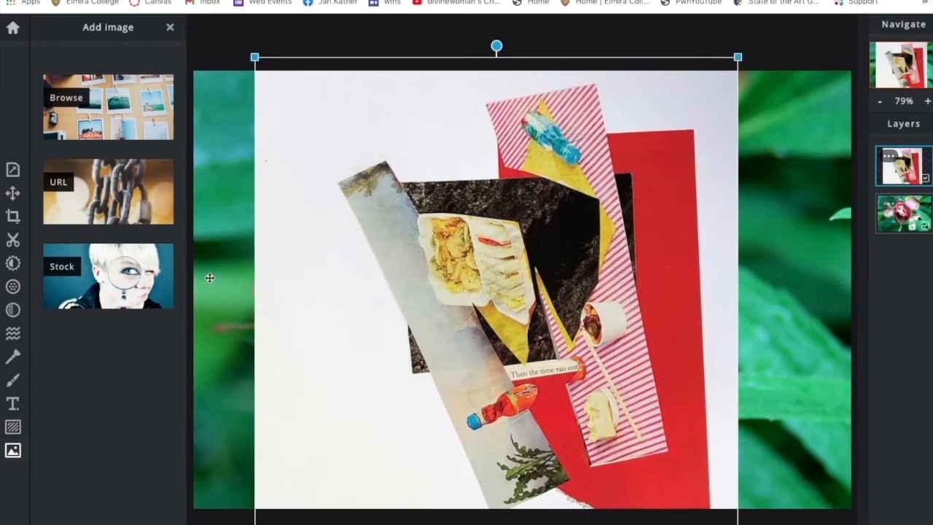
Remove the collage's white background with the Magic cutout in Remove mode at tolerance 32 with Contiguous on.
left_click(12, 240)
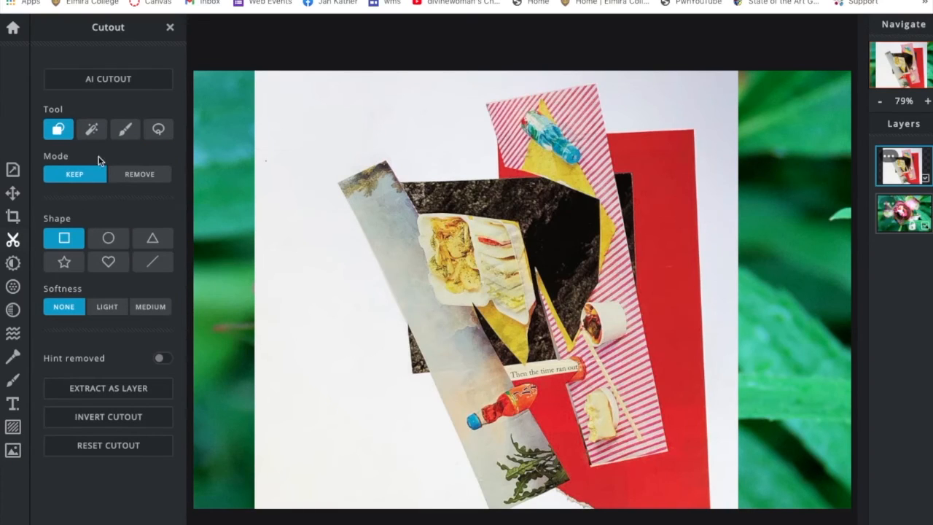
left_click(93, 129)
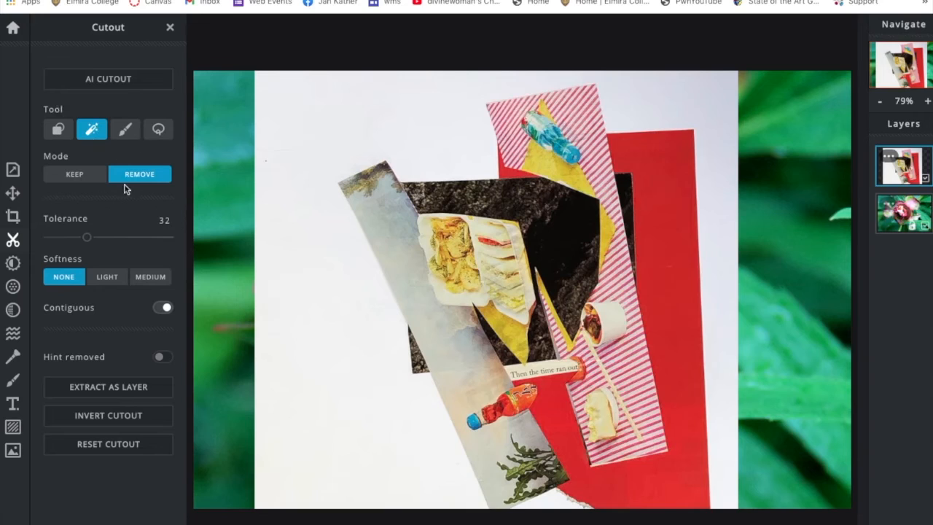
left_click(280, 123)
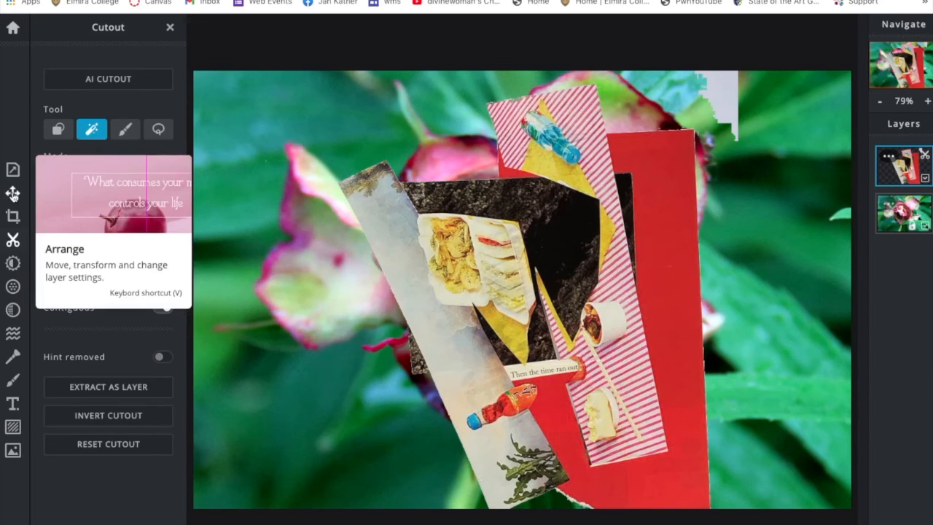
Enlarge the collage layer to about 1118 by 1231 and move it to the right half of the flower photo.
left_click(12, 193)
left_click_drag(432, 228, 422, 208)
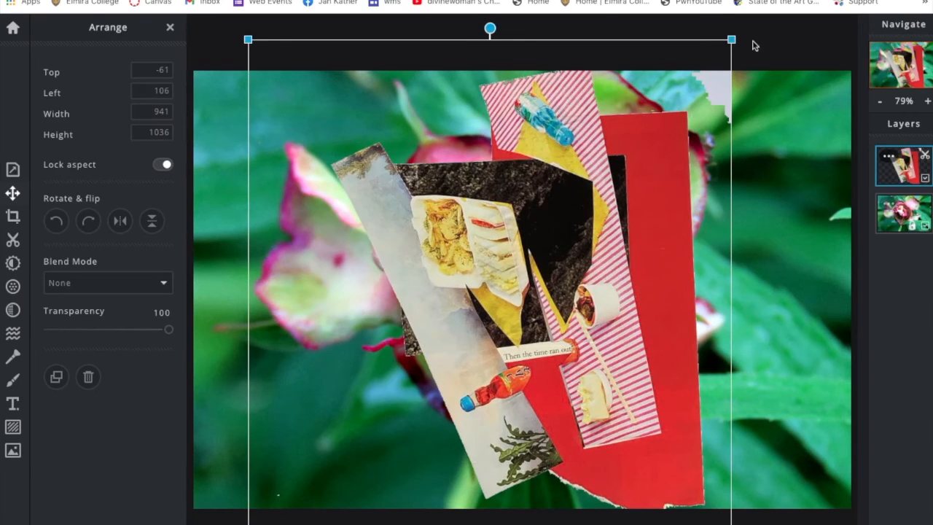
left_click_drag(732, 38, 824, 31)
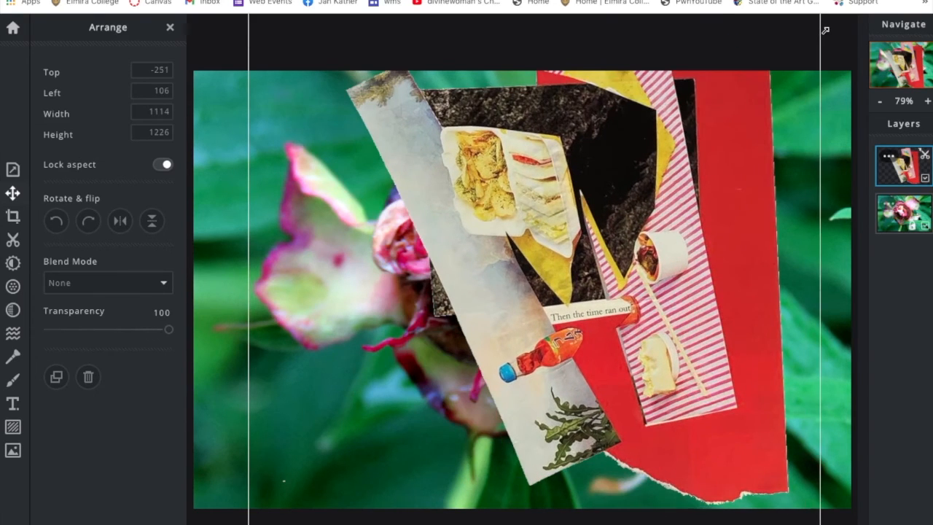
left_click_drag(672, 171, 794, 188)
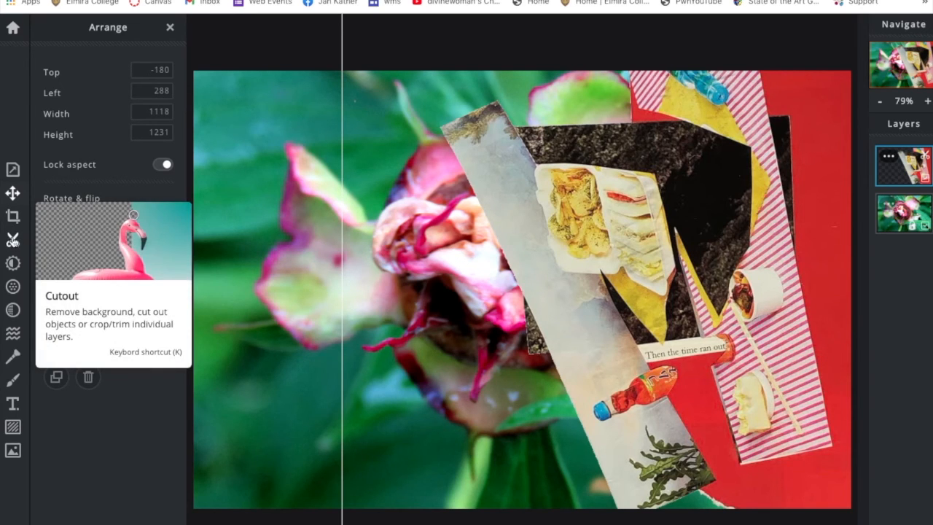
Cut the food tray out of the collage with the Lasso cutout in Remove mode, and move the opening over the flower's center.
left_click(13, 241)
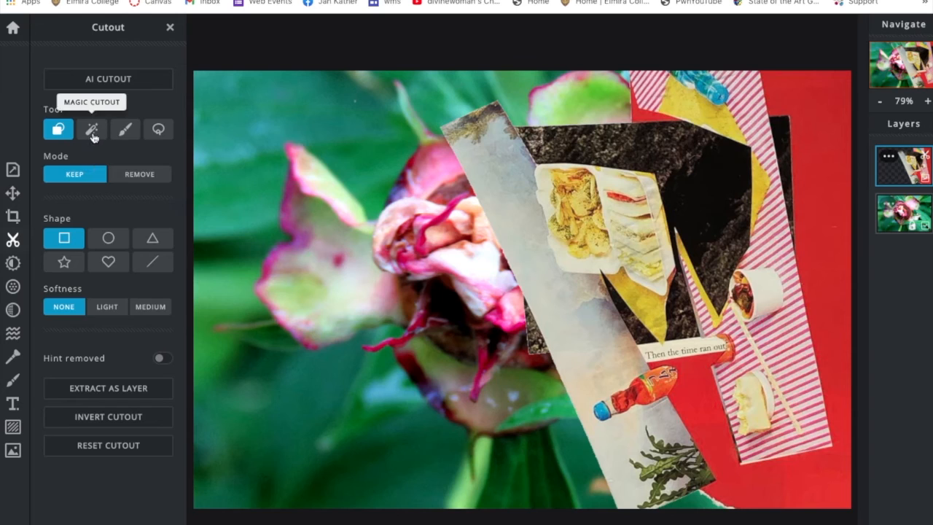
left_click(158, 129)
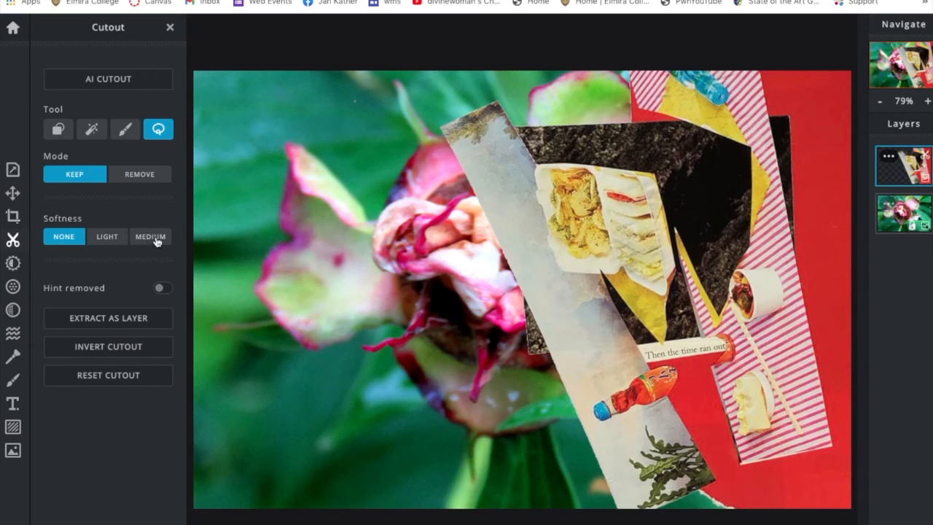
key("x")
left_click_drag(535, 159, 545, 247)
mouse_move(570, 277)
left_mouse_down()
mouse_move(653, 306)
mouse_move(685, 294)
mouse_move(662, 175)
mouse_move(602, 155)
mouse_move(536, 159)
left_mouse_up()
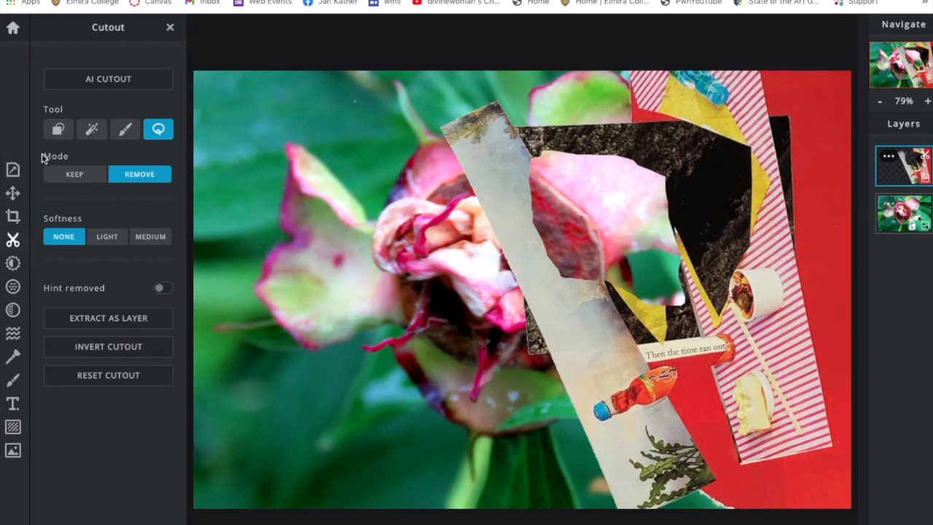
left_click(12, 193)
left_click_drag(591, 372, 430, 397)
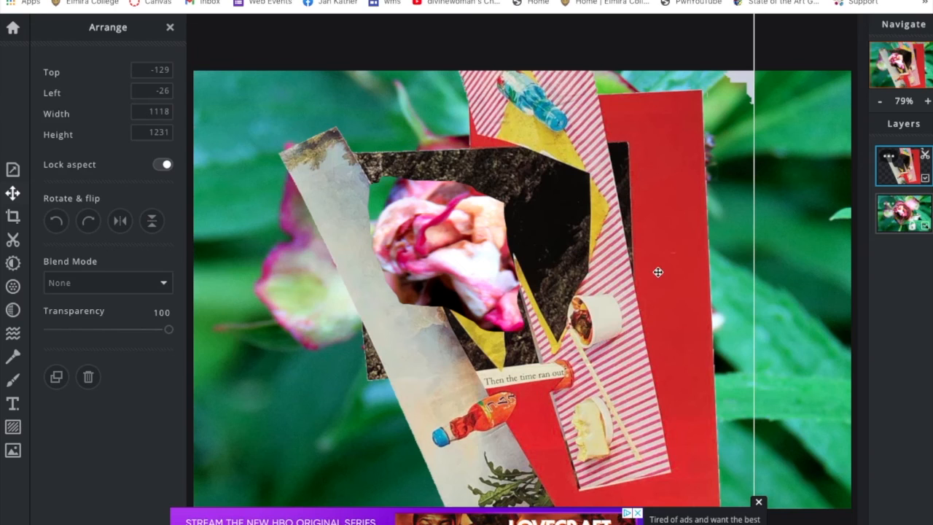
Set the flower layer's saturation to -40.
left_click(923, 220)
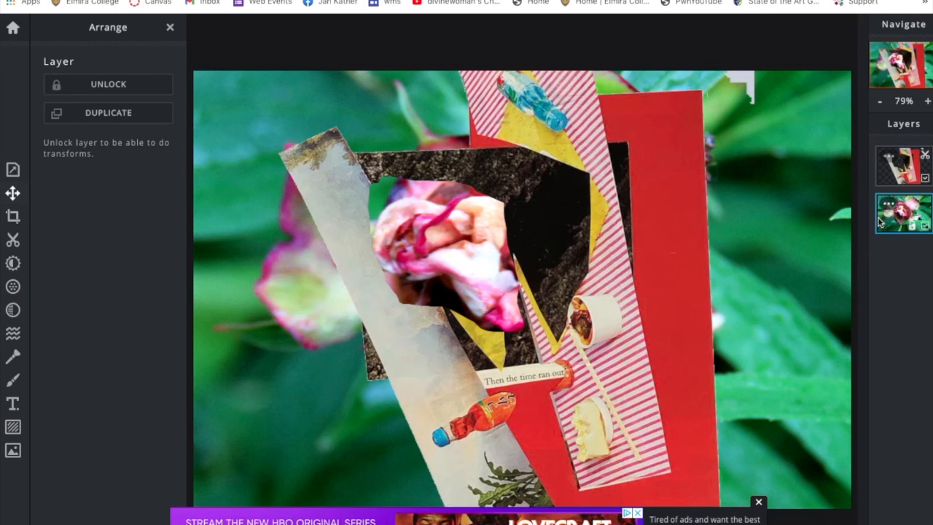
left_click(15, 264)
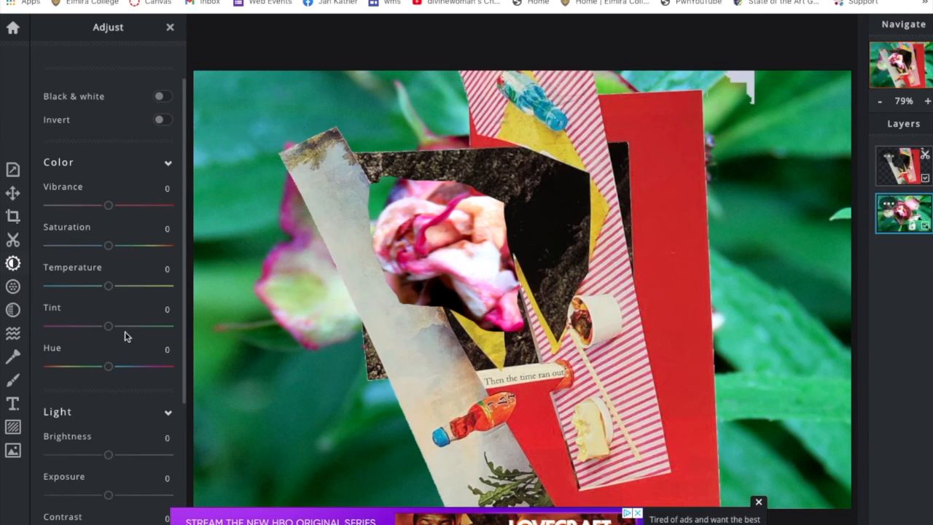
left_click_drag(108, 245, 62, 246)
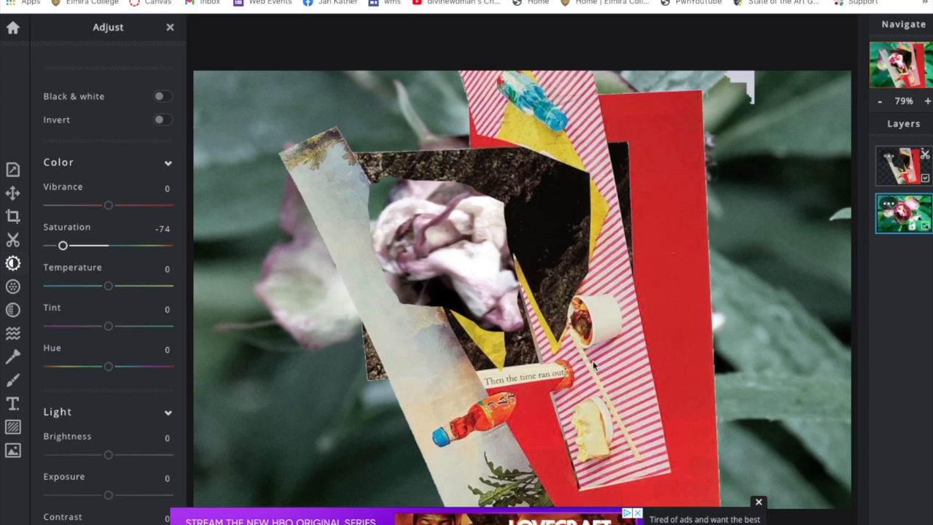
left_click(84, 246)
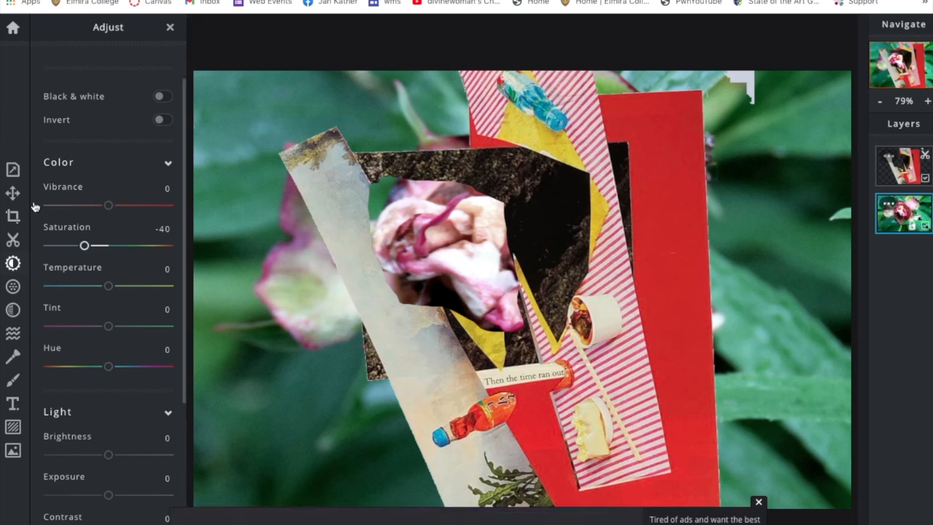
Cut a soft-edged opening through the collage's striped and red papers, and reposition the collage at about top -189, left -140.
left_click(13, 242)
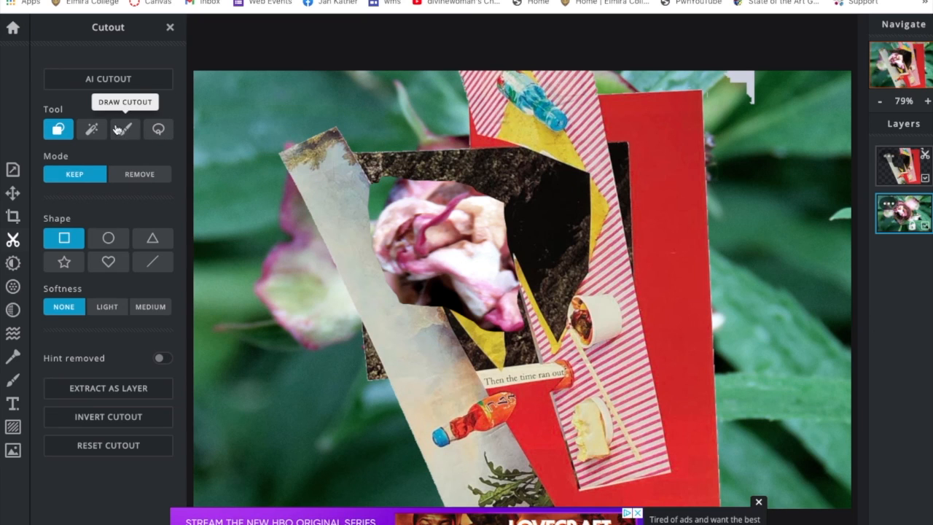
left_click(92, 132)
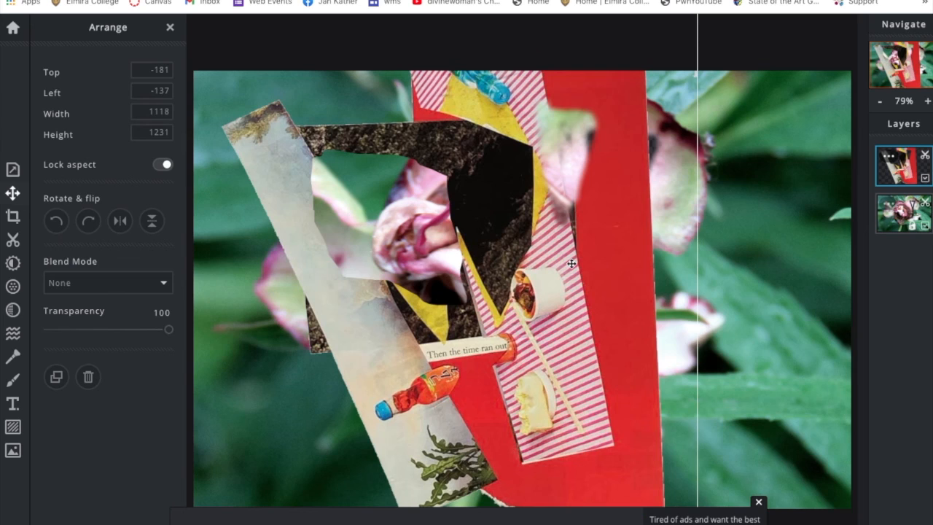
left_click_drag(571, 264, 569, 259)
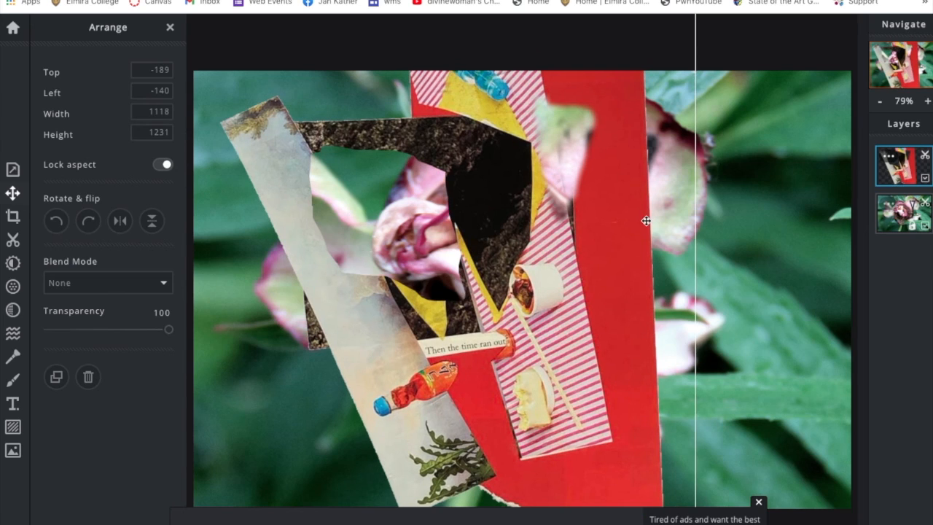